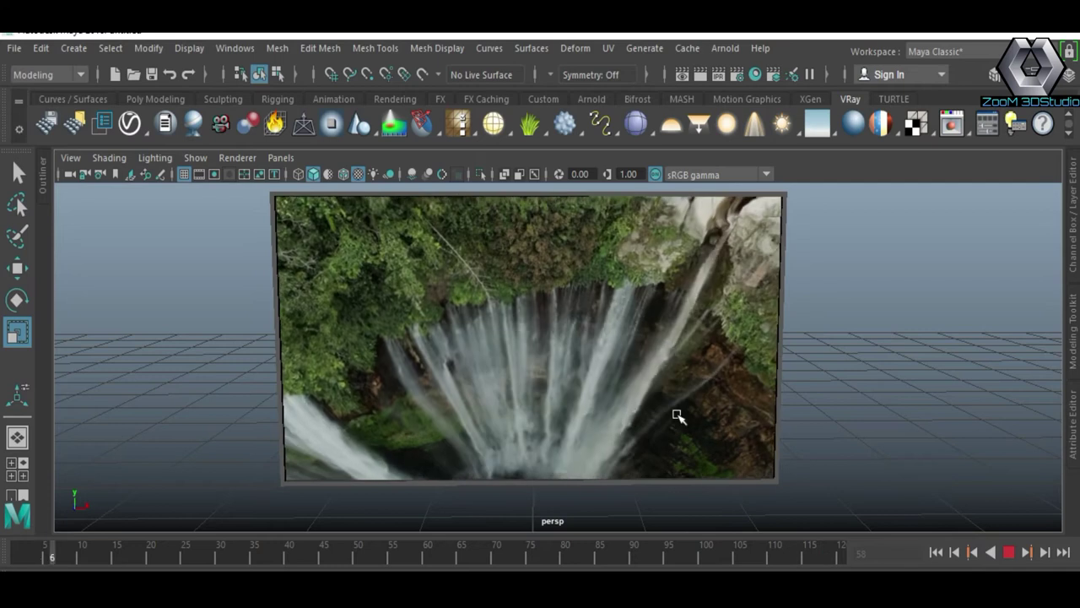
Step: Orbit around the waterfall-textured plane to view the playing video texture from another angle
middle_click_drag(678, 415, 685, 420, "alt")
left_click_drag(685, 419, 654, 419, "alt")
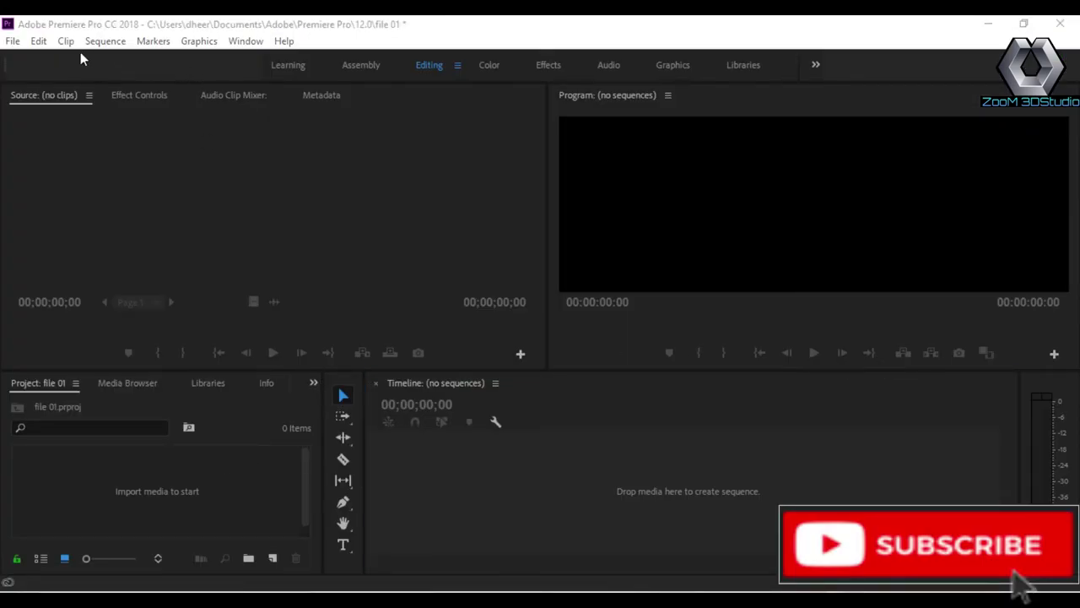
Step: Create Sequence 03 using the DV-PAL Widescreen 48kHz preset
left_click(152, 27)
left_click(12, 40)
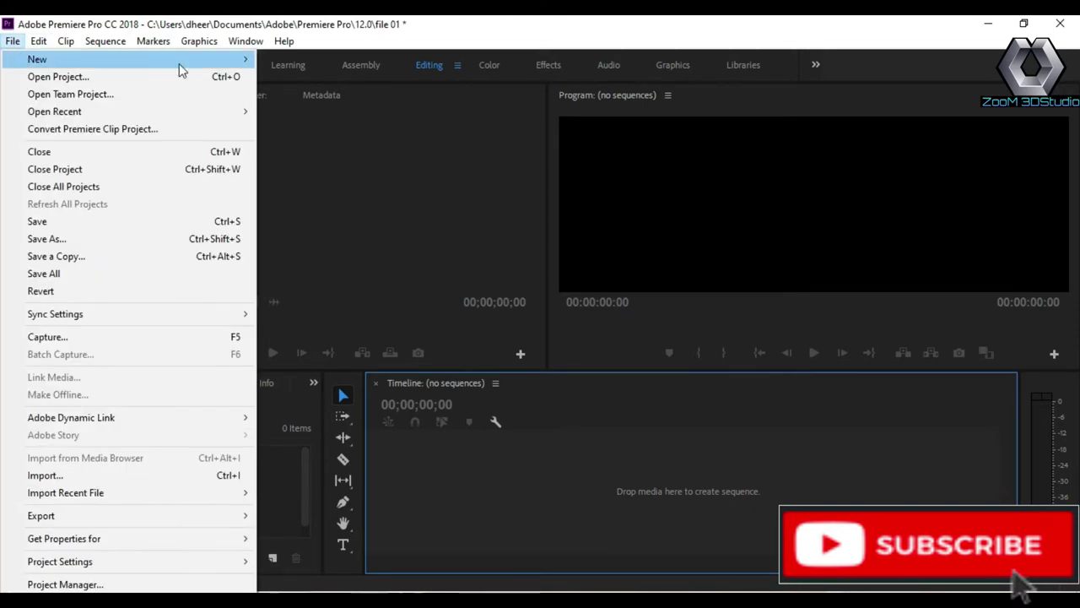
mouse_move(37, 59)
left_click(333, 92)
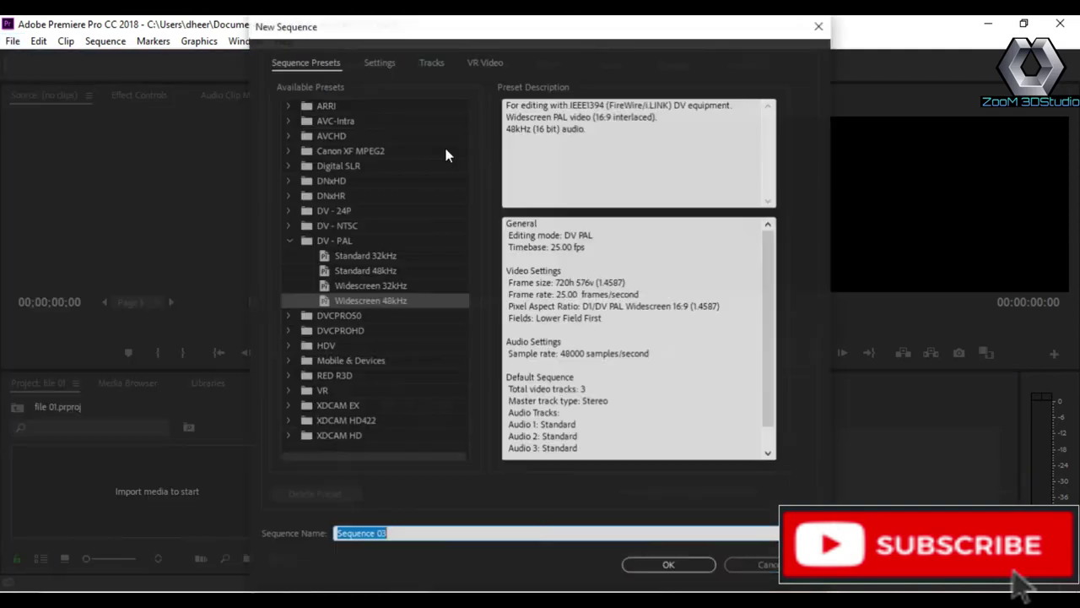
left_click(370, 296)
left_click(371, 283)
left_click(348, 304)
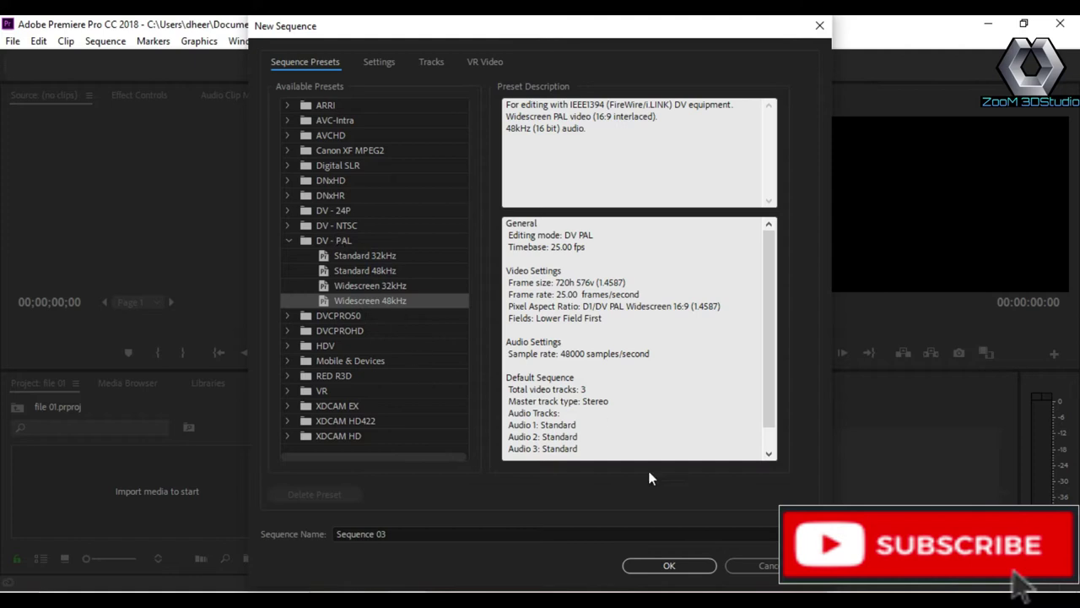
left_click(671, 565)
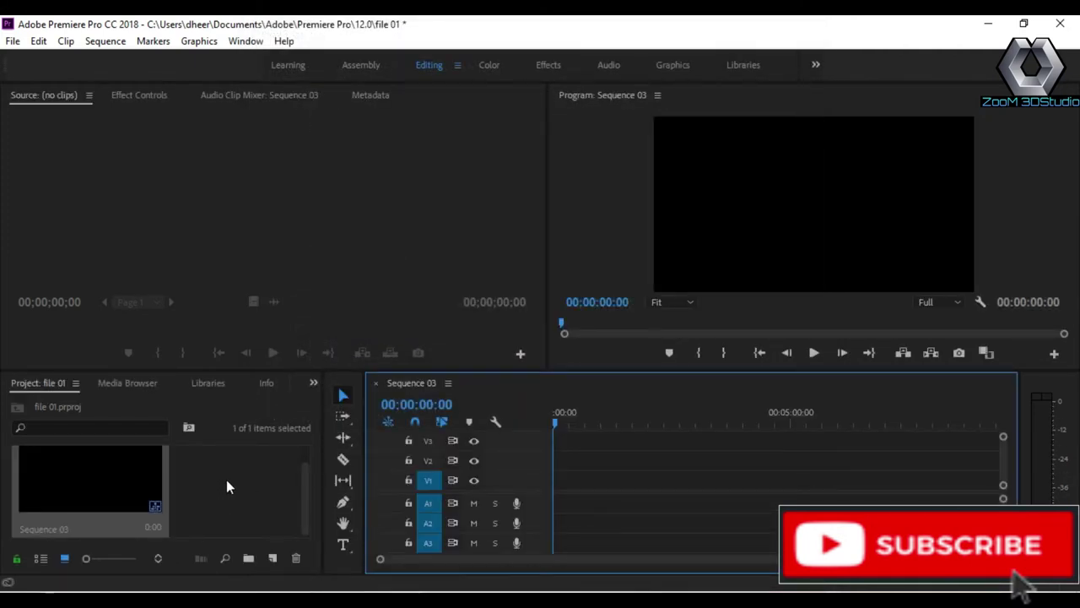
Step: Import the Waterfall - 37088 clip and place it on track V1, keeping existing sequence settings
double_click(223, 480)
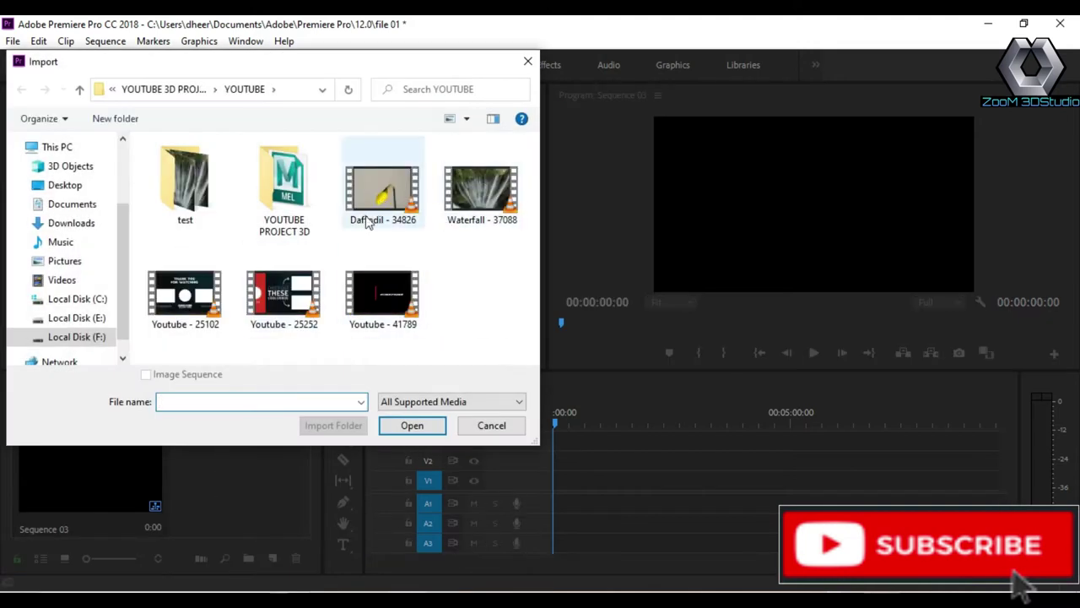
left_click(486, 196)
left_click(412, 425)
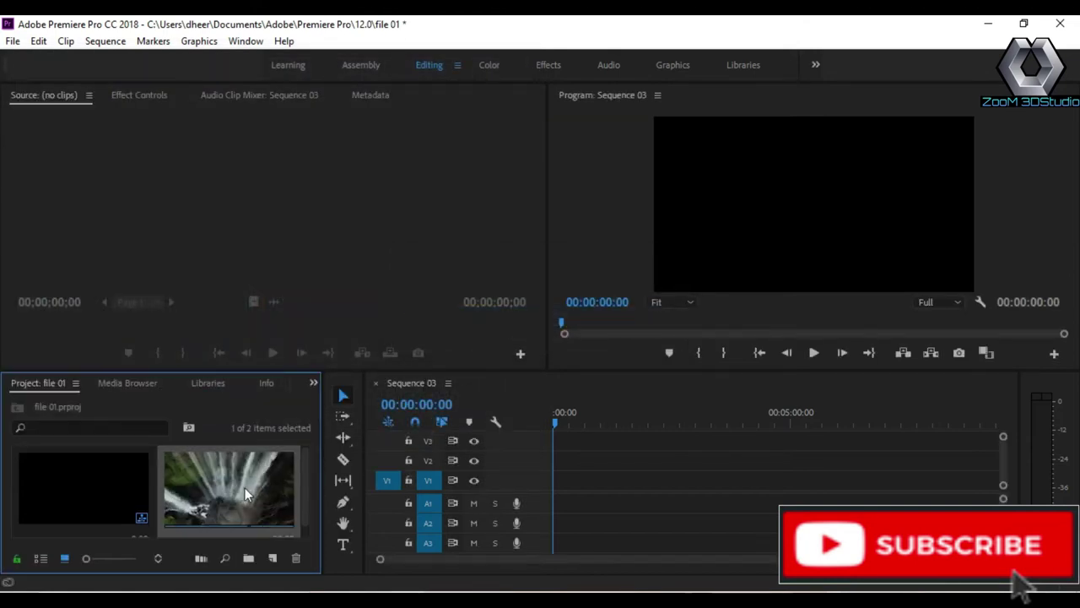
mouse_move(234, 479)
left_mouse_down()
mouse_move(584, 500)
mouse_move(557, 479)
left_mouse_up()
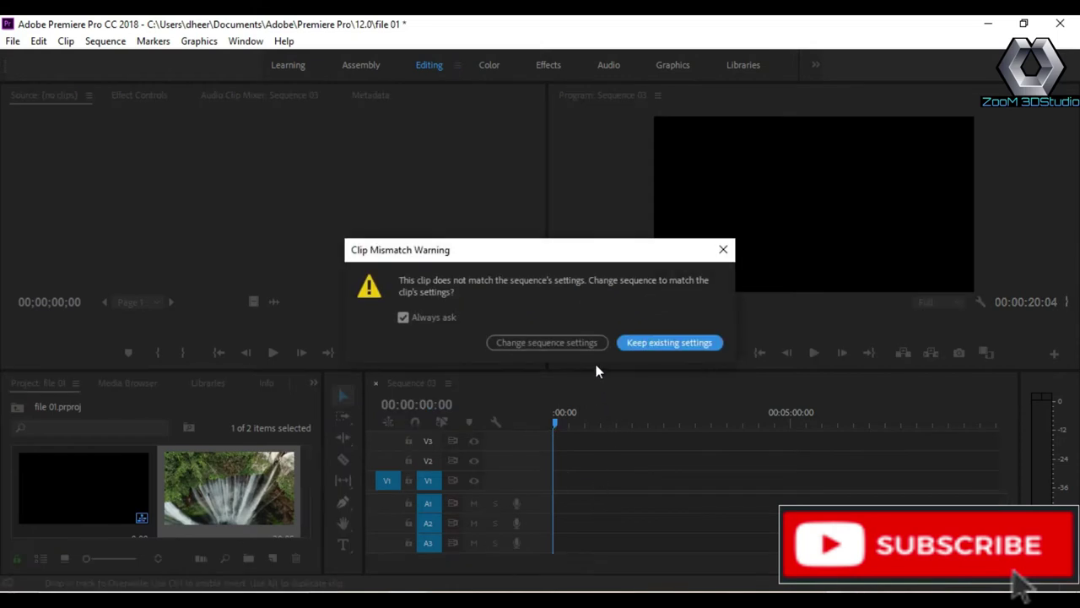
left_click(637, 345)
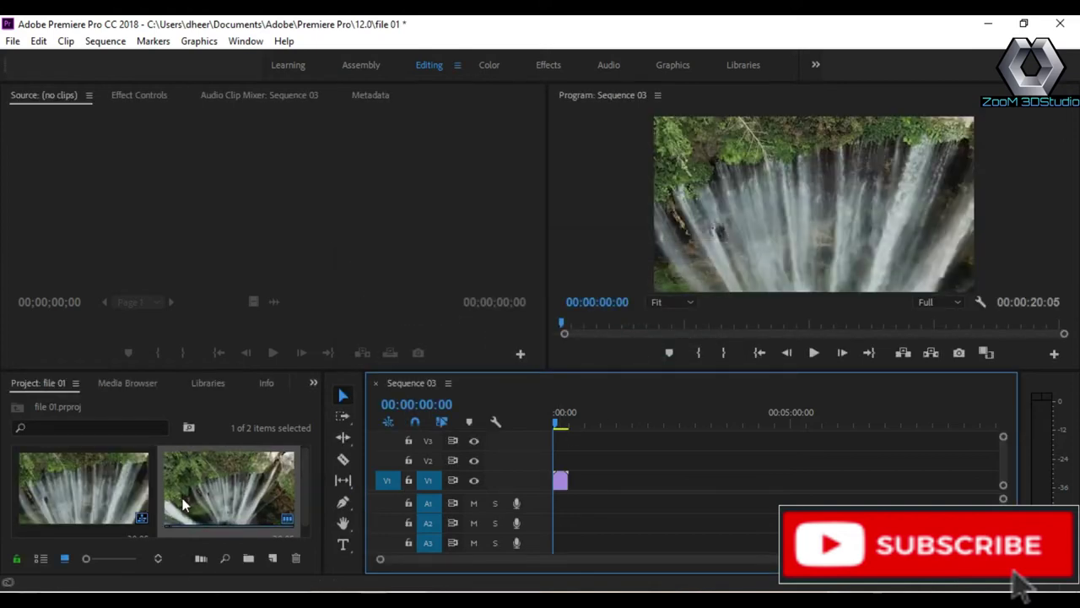
Step: Play the sequence, return to 00:00:12:00, and open Export Settings with Ctrl+M
key("space")
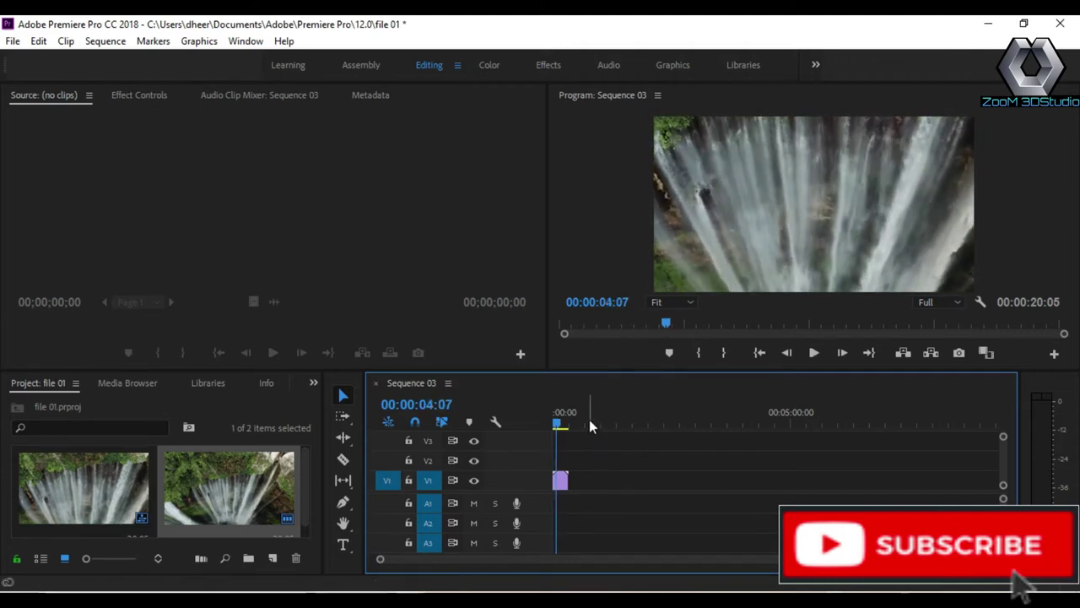
left_click(588, 419)
left_click_drag(587, 426, 563, 428)
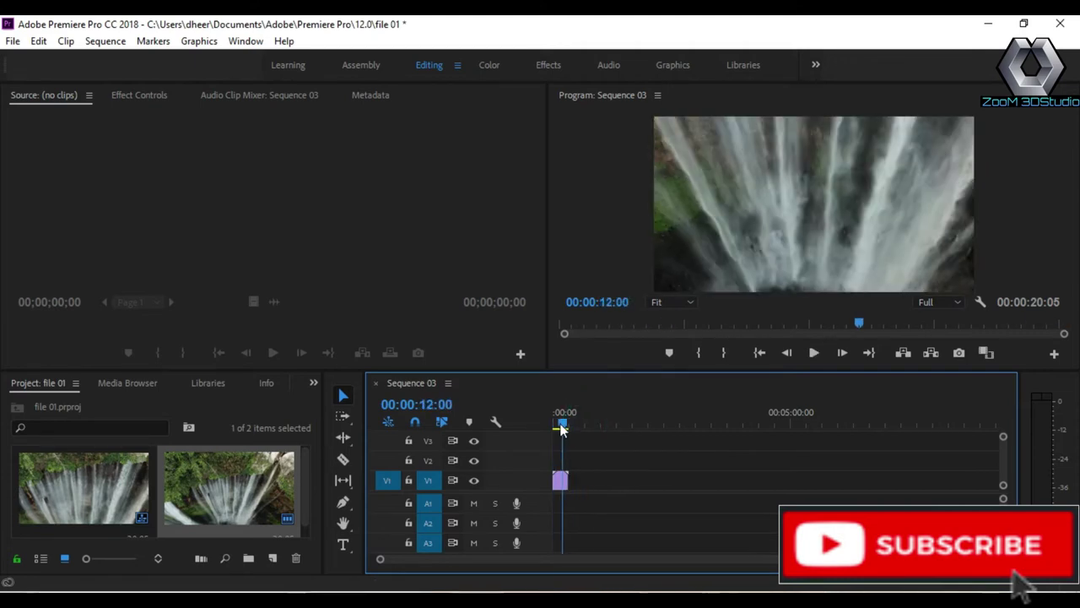
key("ctrl+m")
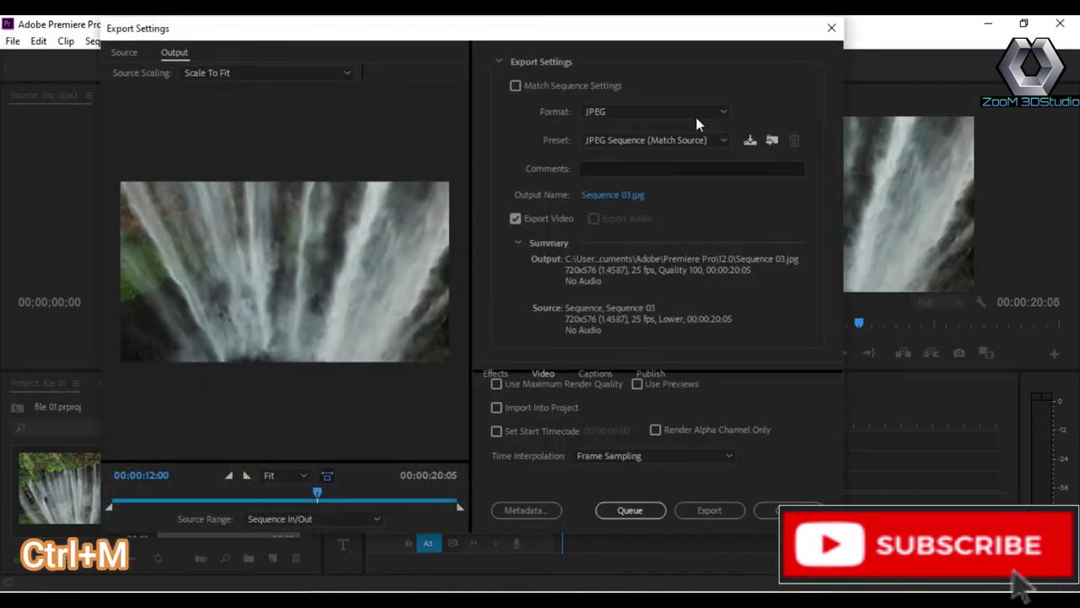
Step: Try H.264 as the export format, revert to JPEG, and open the Output Name choice
left_click(701, 111)
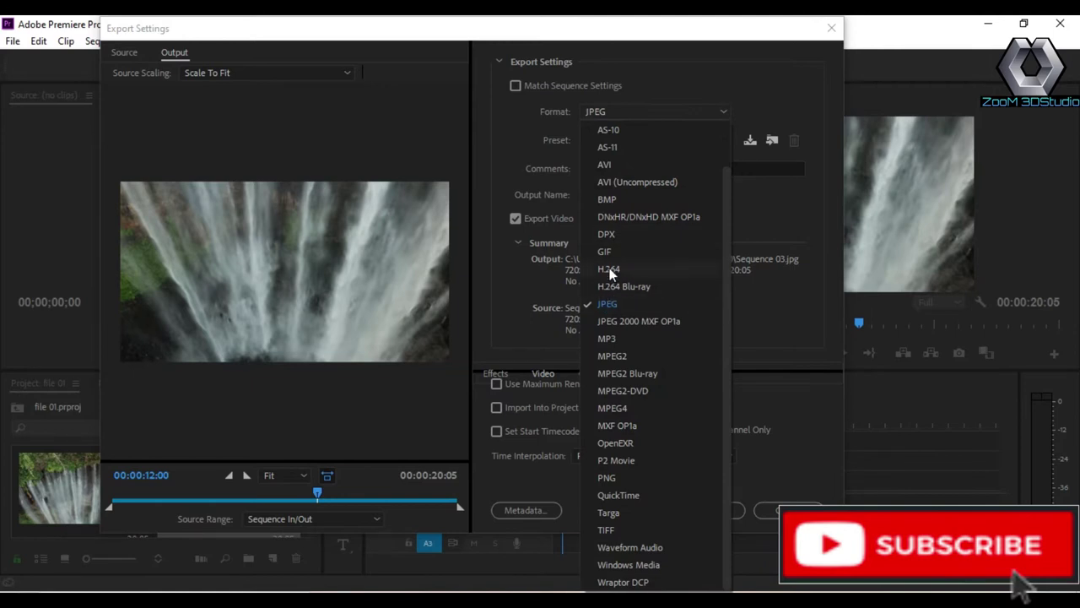
left_click(610, 269)
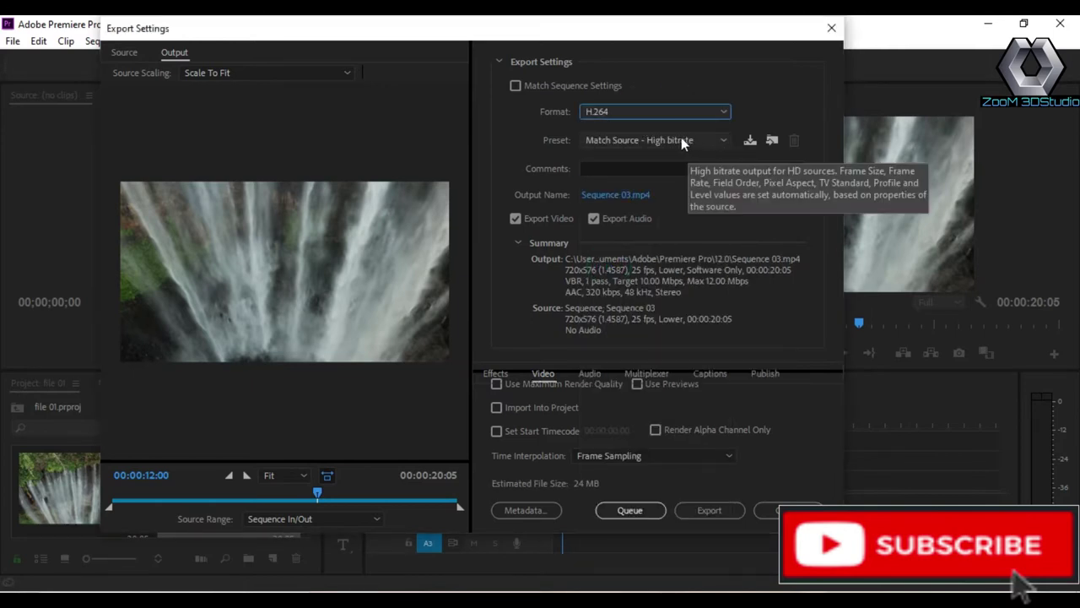
left_click(718, 116)
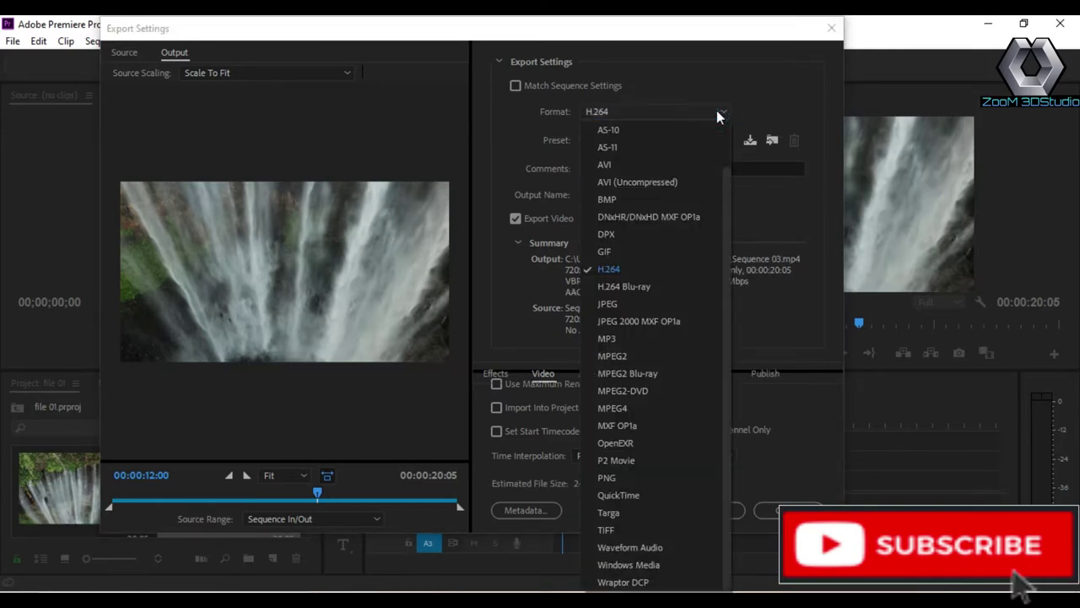
left_click(618, 305)
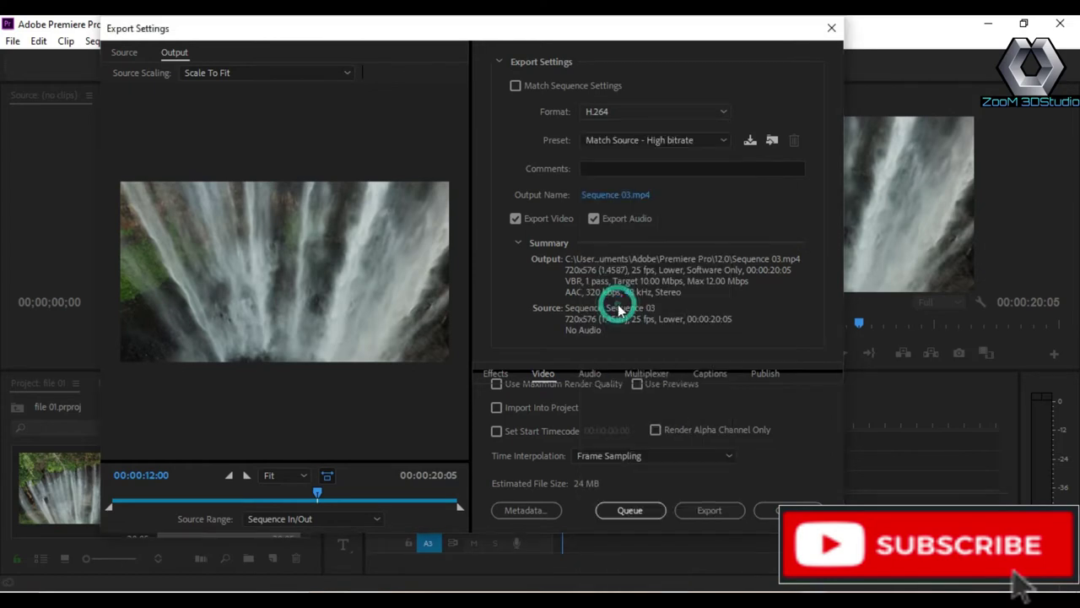
left_click(628, 197)
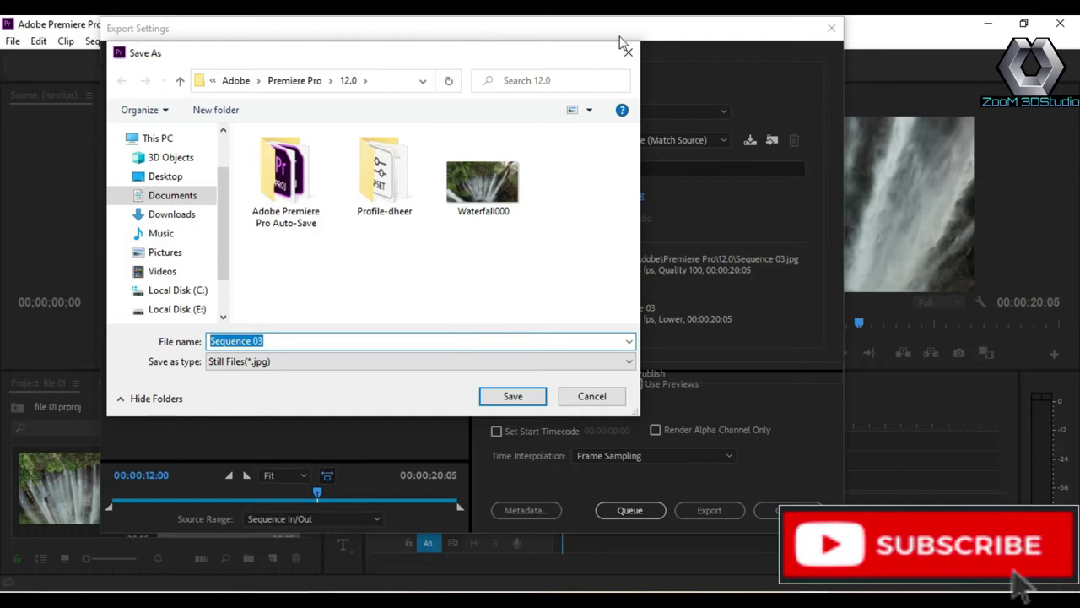
Step: Save the export output as test.jpg in the Adobe Premiere Pro 12.0 documents folder
left_click(627, 52)
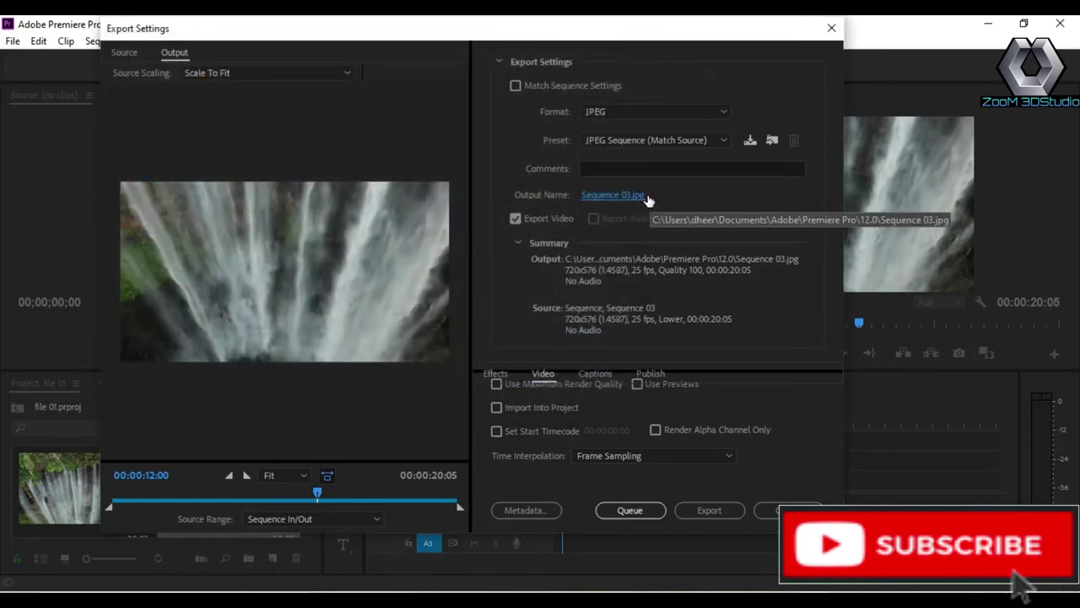
left_click(647, 198)
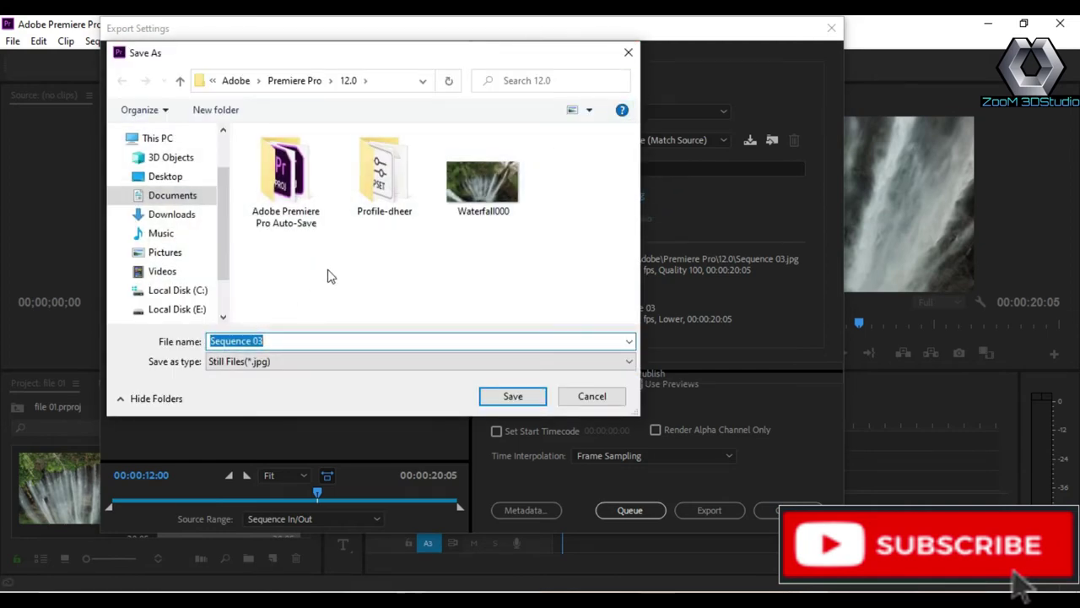
left_click(592, 396)
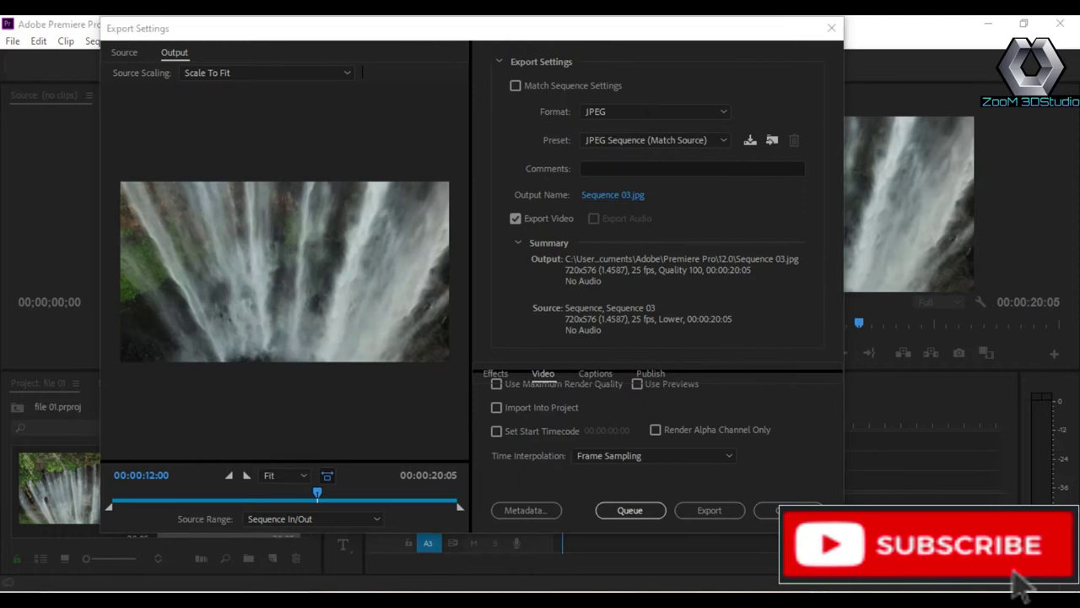
left_click(610, 196)
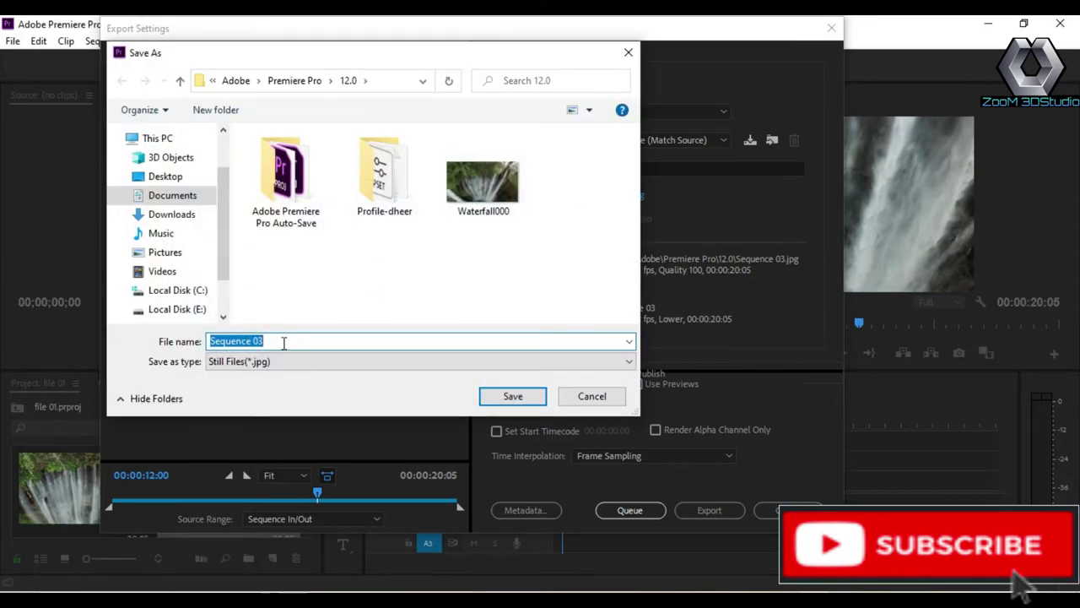
type("test")
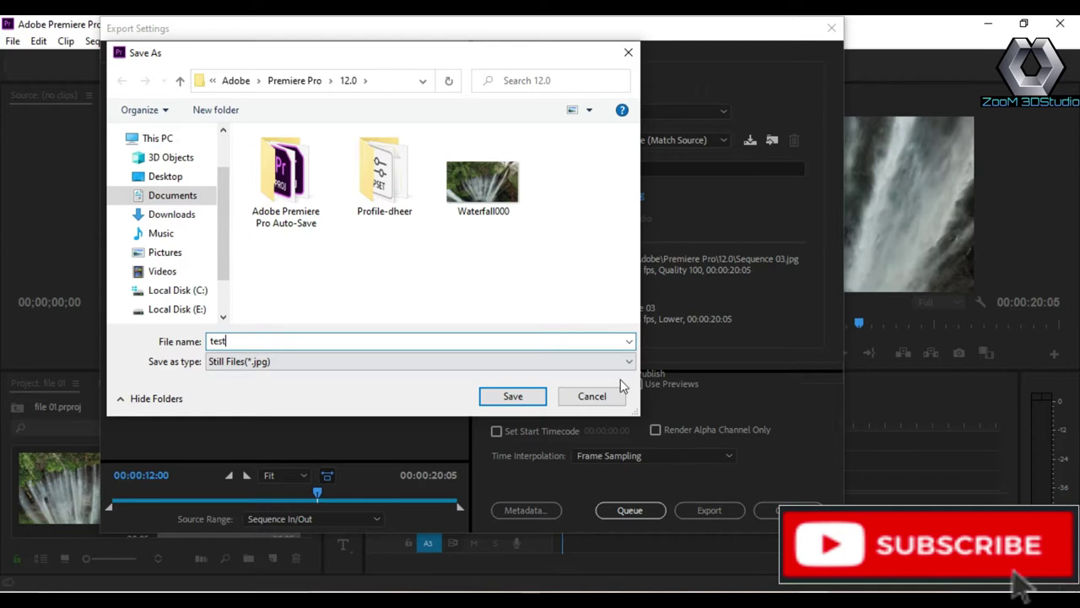
left_click(511, 402)
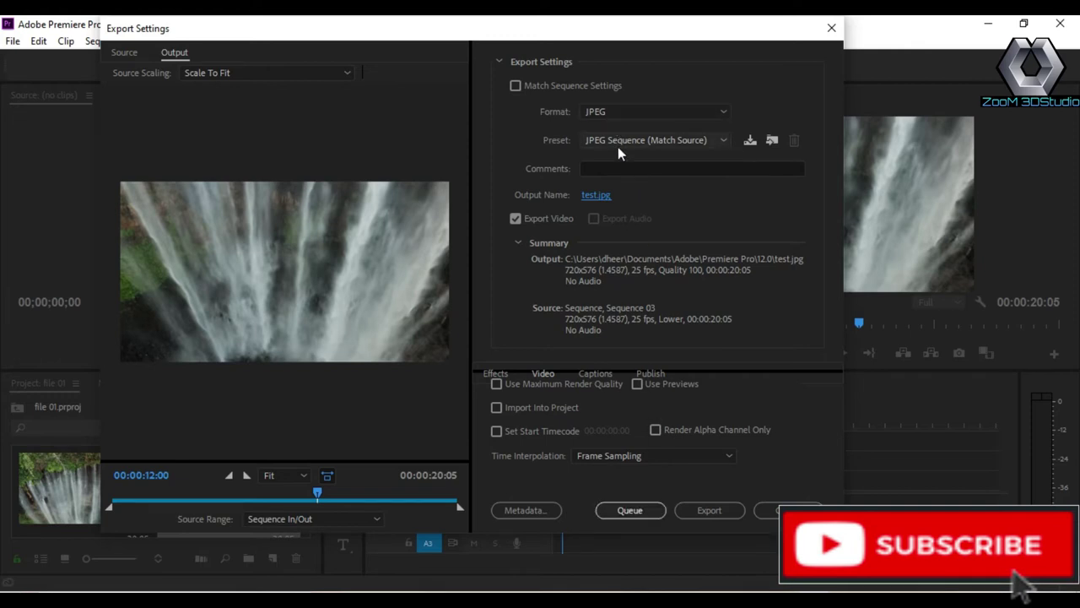
Step: Export Sequence 03 as the test.jpg image sequence and wait for encoding
left_click(708, 511)
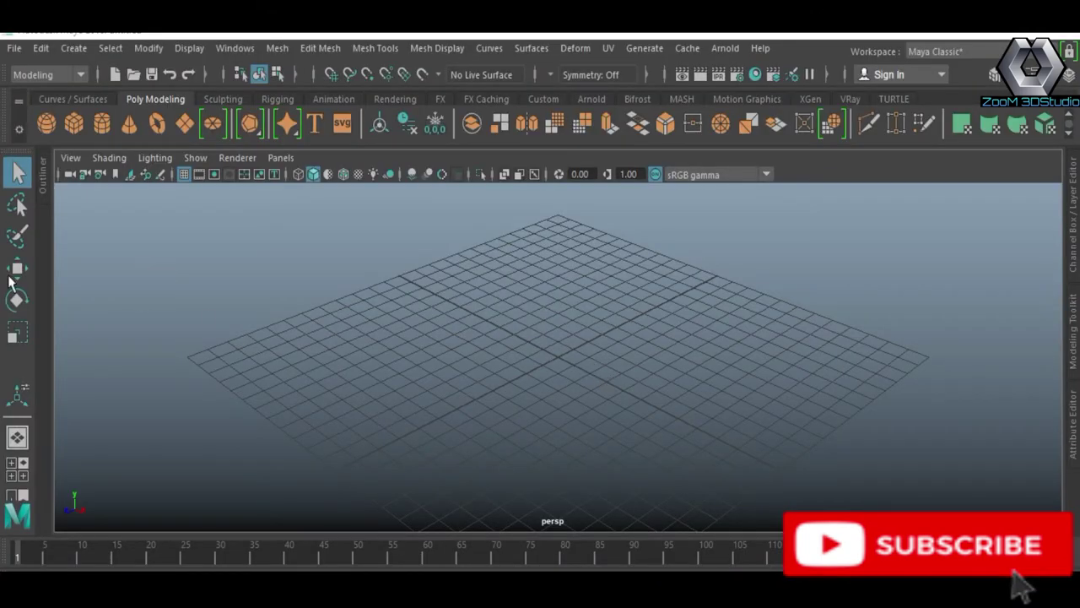
Step: Show the Outliner and create a polygon plane, pPlane1, at the origin
left_click(44, 182)
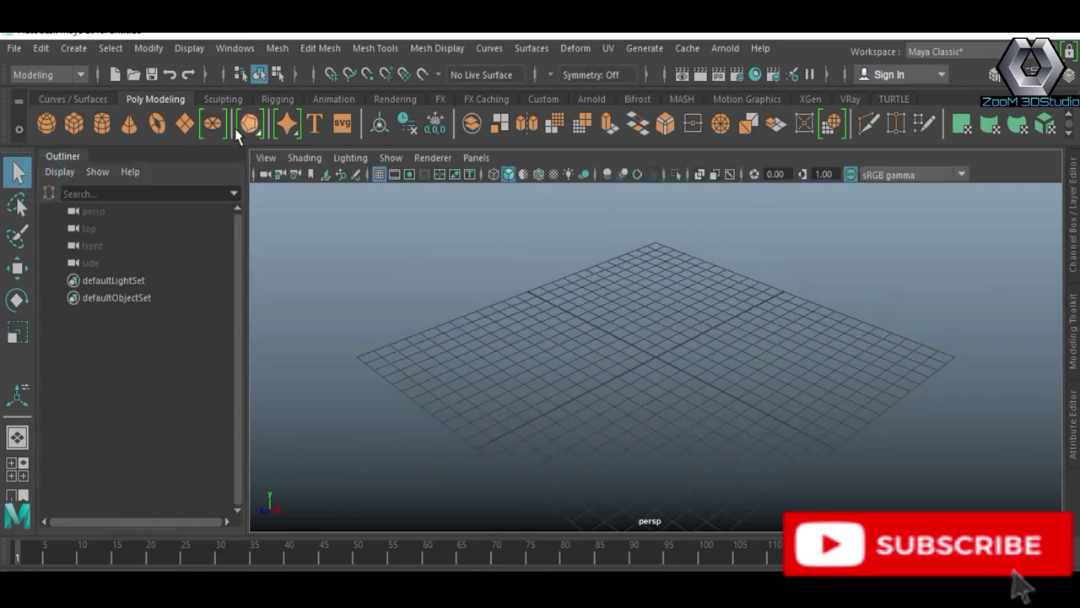
left_click(181, 131)
scroll(751, 446, "up", 2)
scroll(664, 361, "up", 3)
Step: Tumble the view, select pPlane1, and show its Channel Box transform values
left_click_drag(664, 362, 681, 385, "alt")
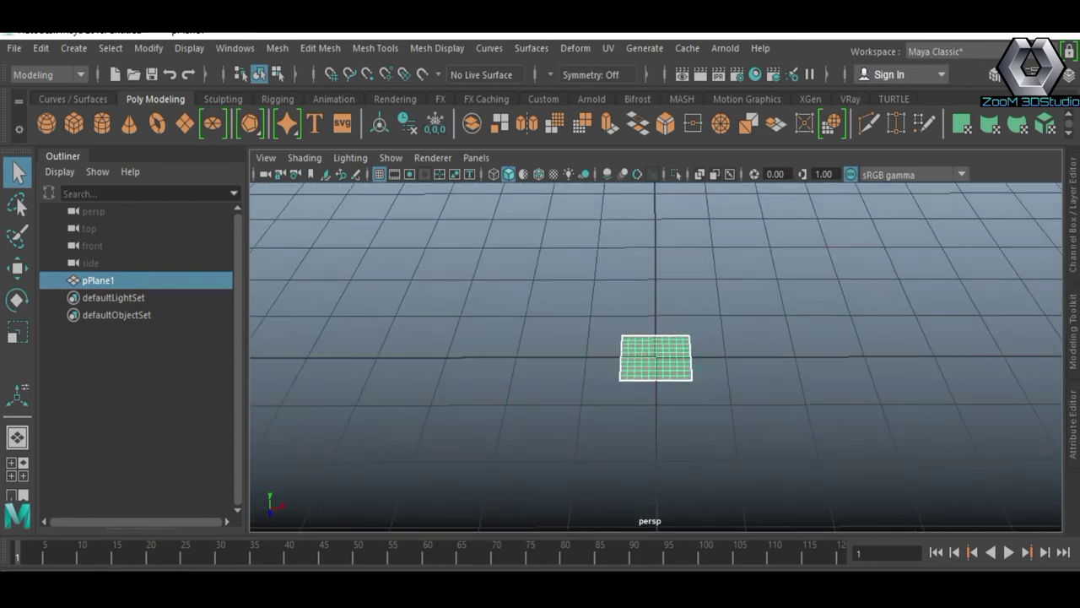
left_click_drag(603, 375, 642, 406, "alt")
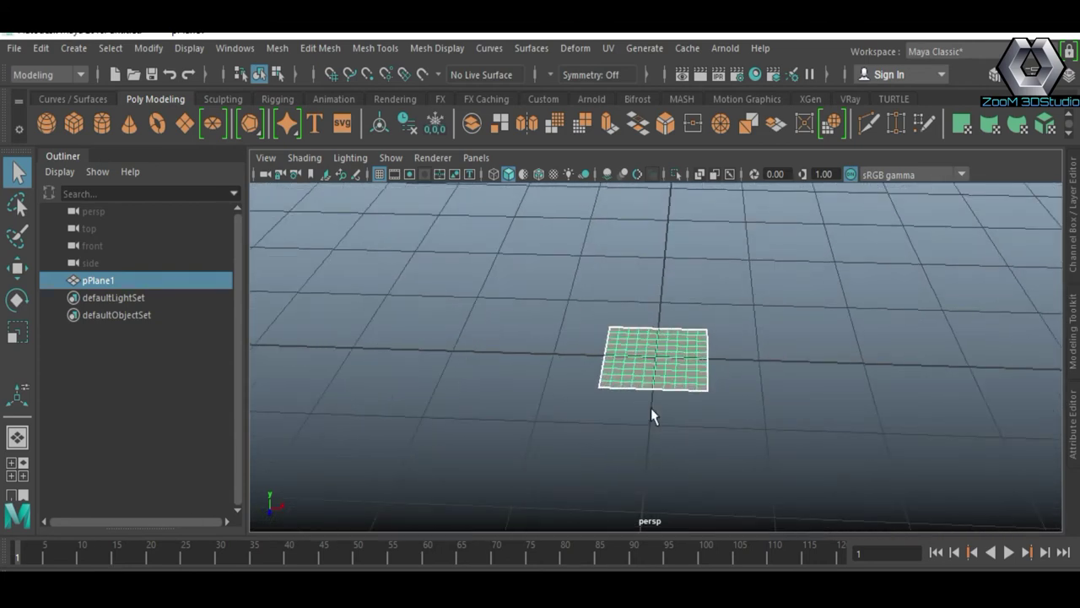
left_click(642, 407)
left_click(660, 358)
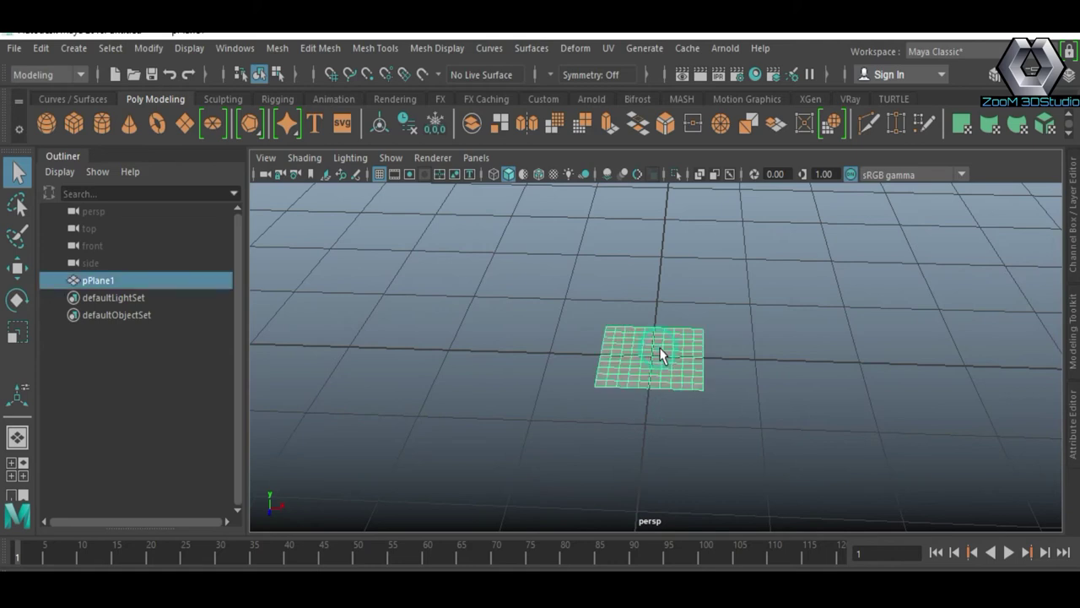
left_click(1075, 257)
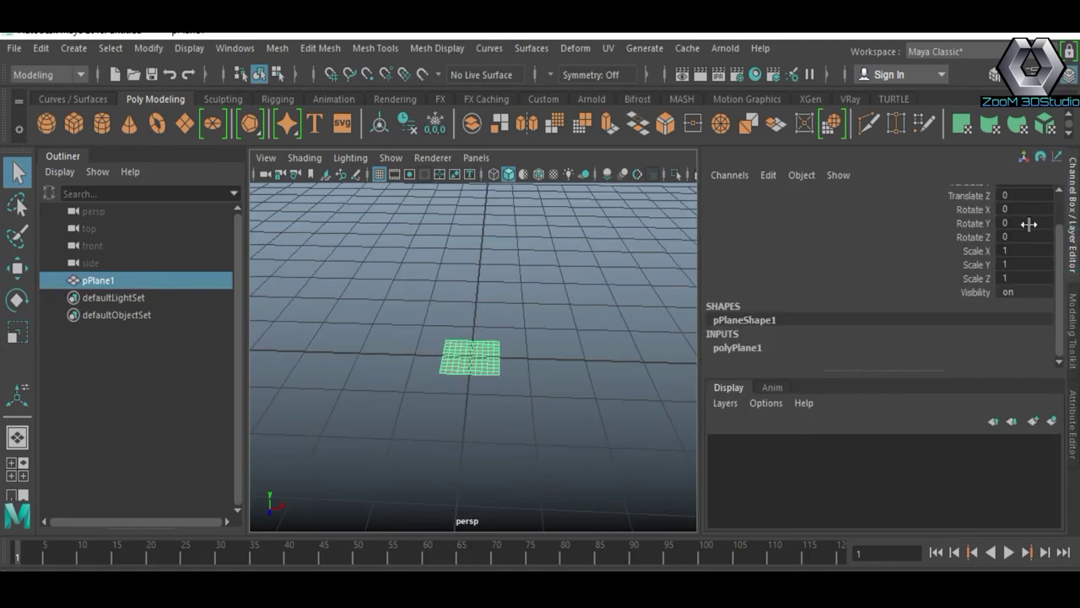
Step: Rotate pPlane1 90 degrees about X so it stands upright
key("e")
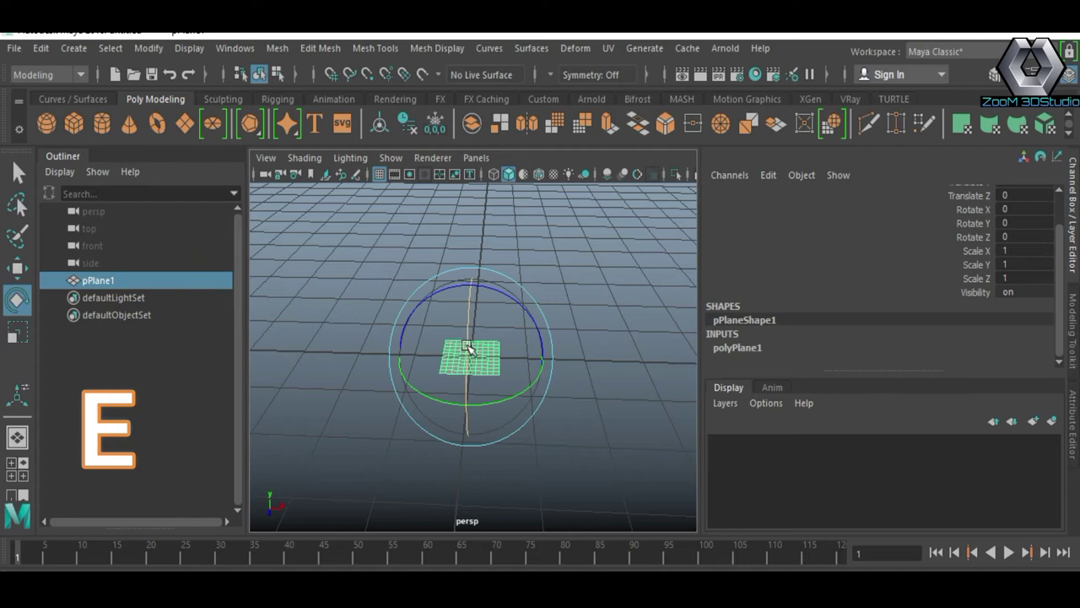
left_click_drag(486, 307, 469, 314)
double_click(1023, 209)
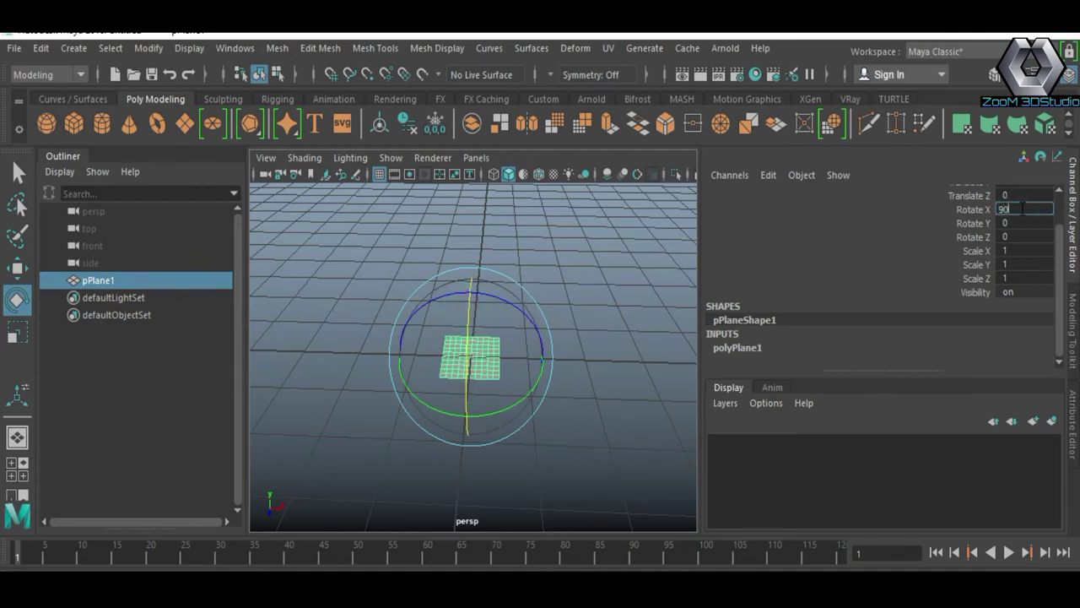
key("Return")
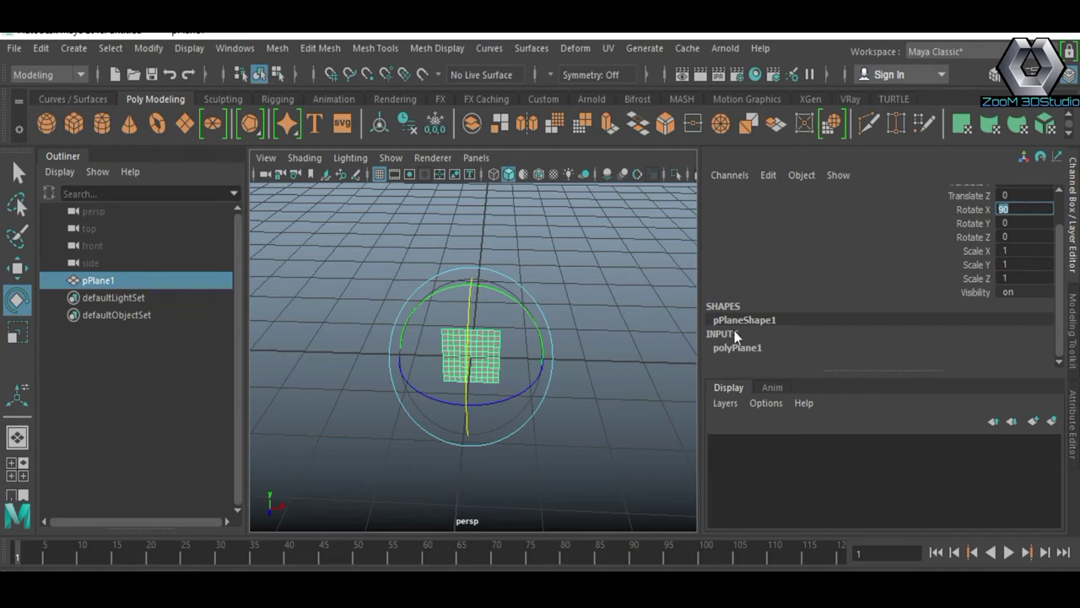
Step: Set polyPlane1's Subdivisions Width and Height to 2
left_click(746, 347)
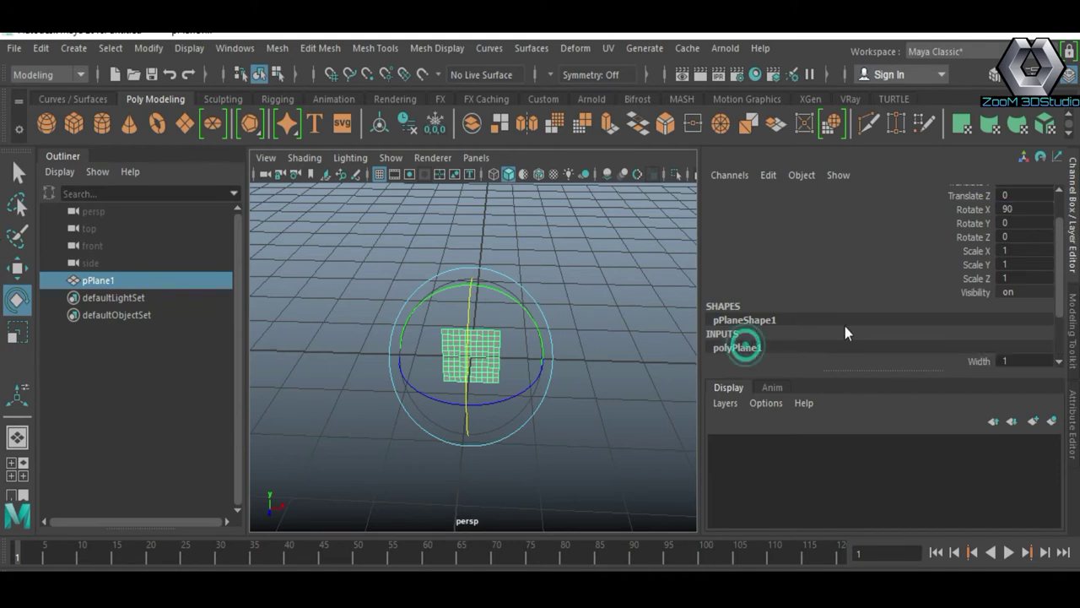
scroll(860, 337, "down", 1)
left_click_drag(1009, 319, 1012, 333)
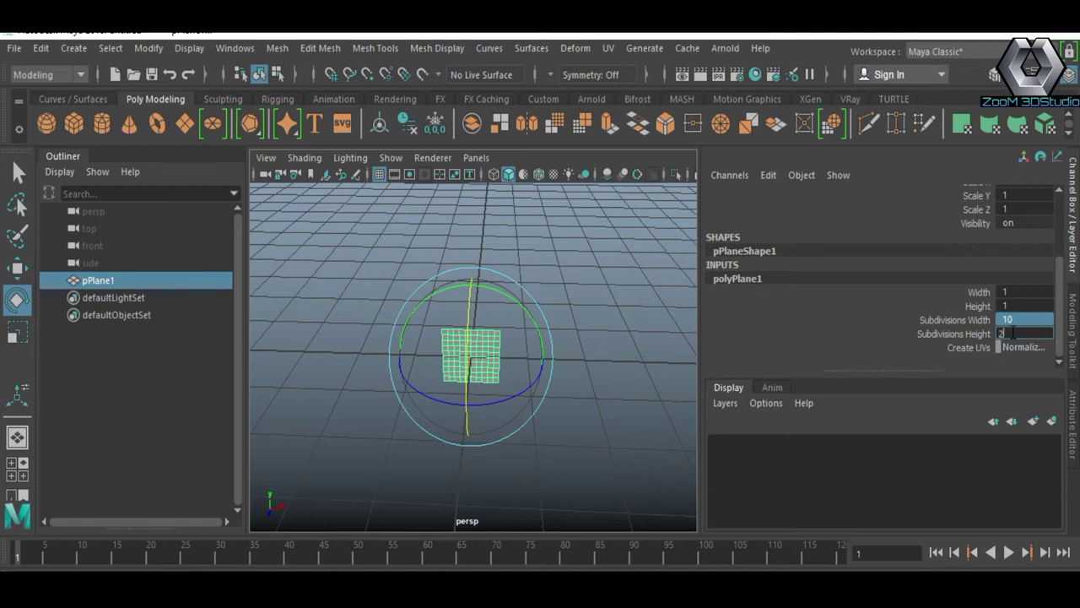
key("Return")
Step: Widen the 3D viewport by resizing the Channel Box and hiding the Outliner
left_click(1075, 217)
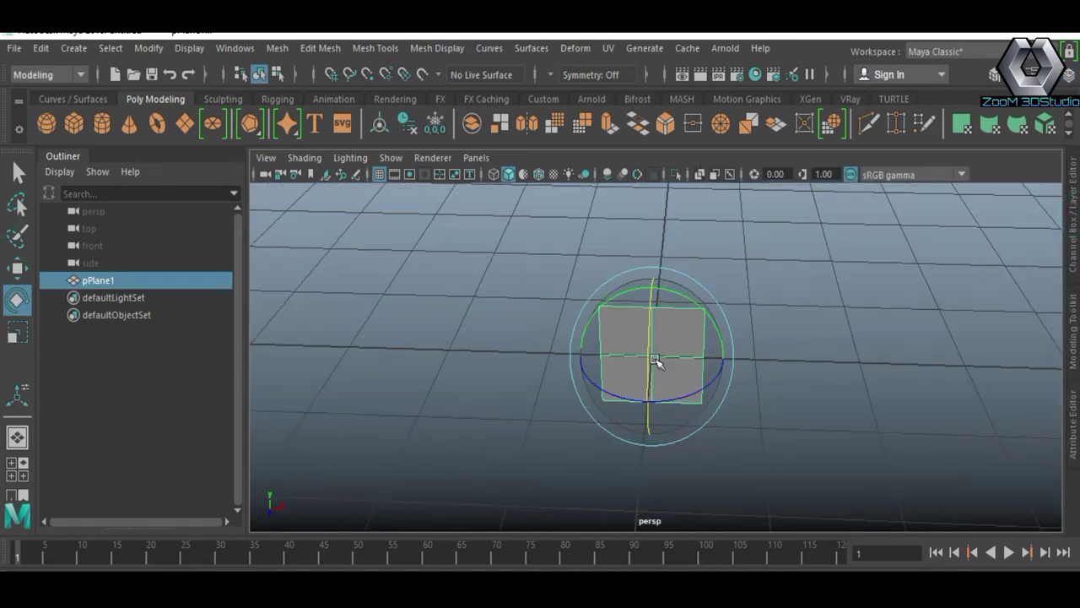
left_click(1075, 255)
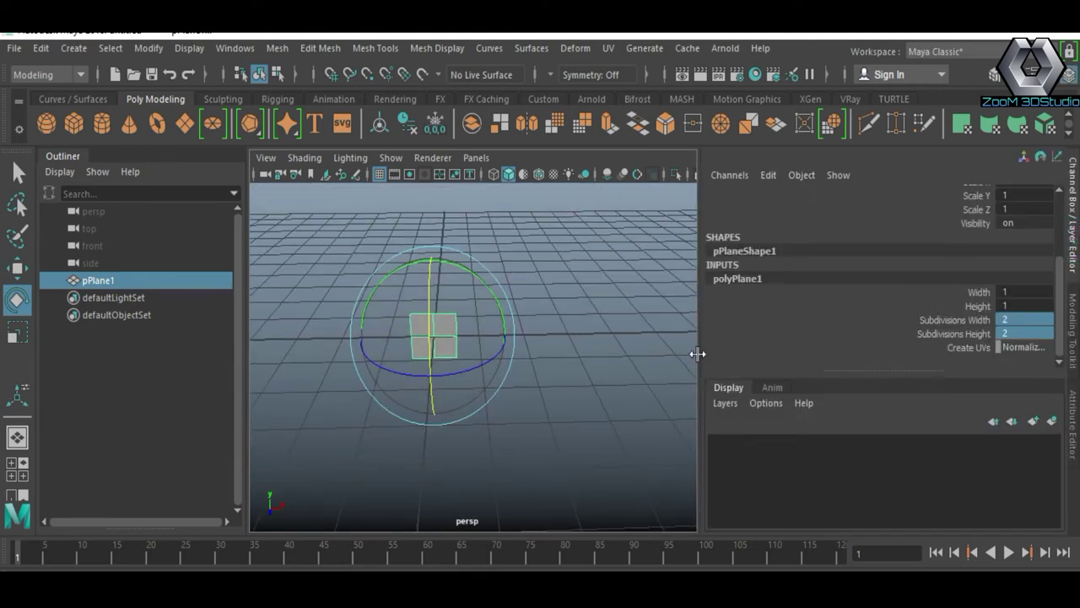
left_click_drag(699, 357, 859, 357)
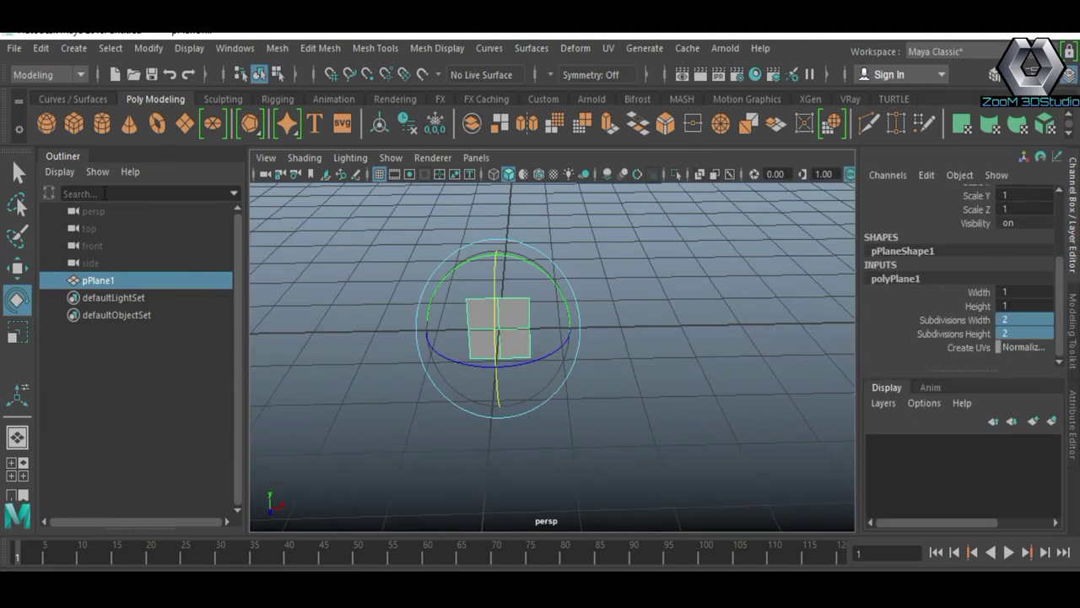
left_click(63, 157)
Step: Scale the plane up, shorten it vertically, and raise it above the grid
mouse_move(588, 368)
left_mouse_down("alt")
mouse_move(482, 366)
mouse_move(484, 352)
mouse_move(494, 374)
mouse_move(532, 390)
mouse_move(526, 378)
left_mouse_up("alt")
key("r")
mouse_move(462, 363)
left_mouse_down()
mouse_move(622, 380)
mouse_move(551, 409)
left_mouse_up()
mouse_move(465, 428)
left_mouse_down()
mouse_move(464, 392)
mouse_move(472, 434)
left_mouse_up()
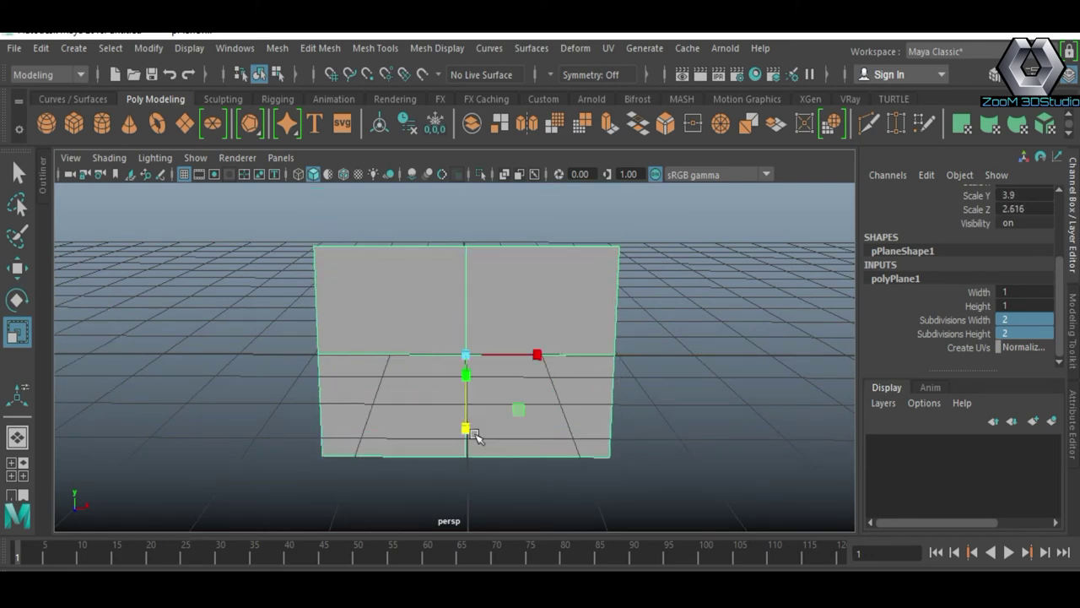
key("w")
left_click_drag(473, 299, 453, 158)
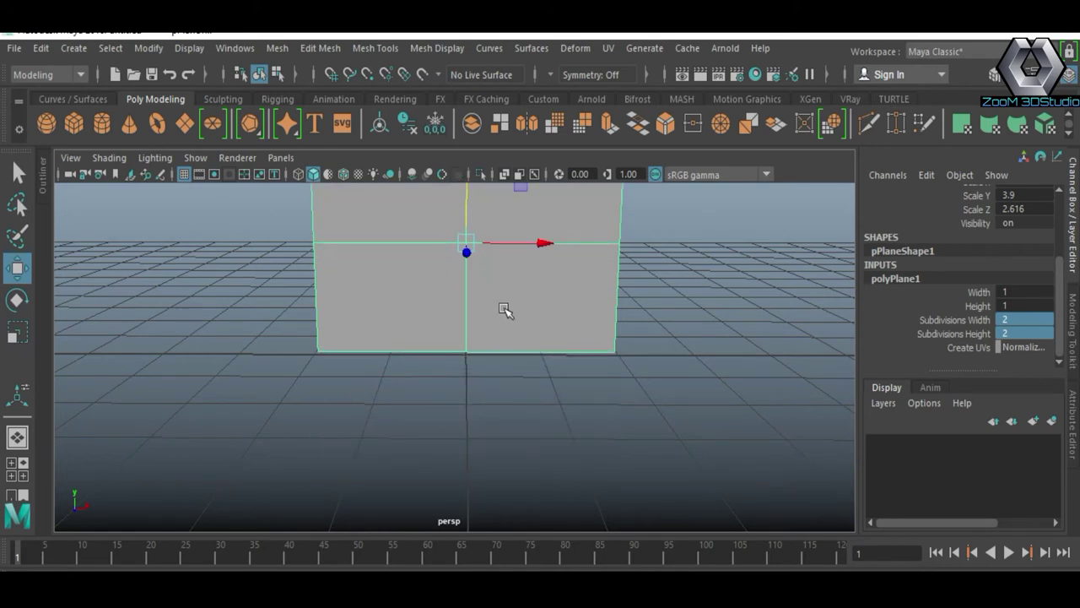
Step: Frame the plane, stretch it wider to Scale X 4.935, and reselect it
key("f")
key("r")
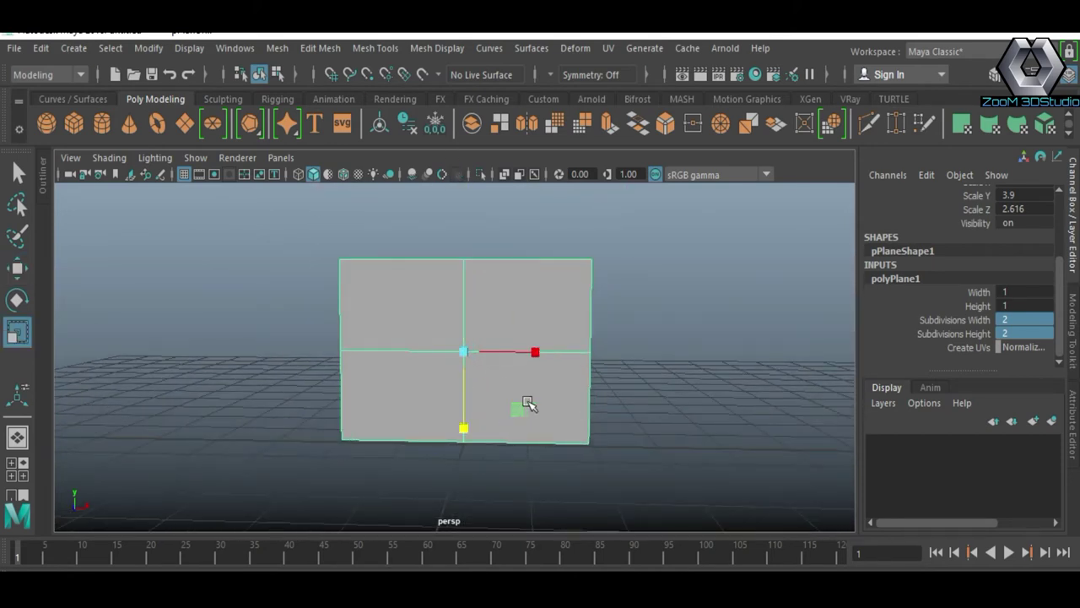
left_click_drag(535, 352, 550, 363)
right_click_drag(553, 365, 513, 445, "alt")
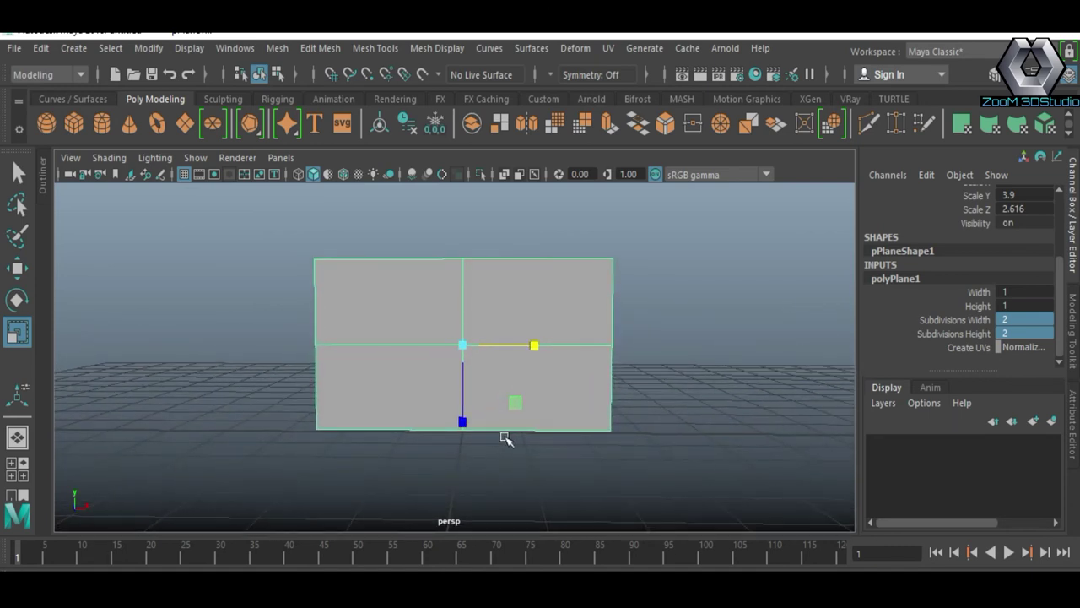
right_click_drag(506, 436, 559, 321, "alt")
left_click(569, 287)
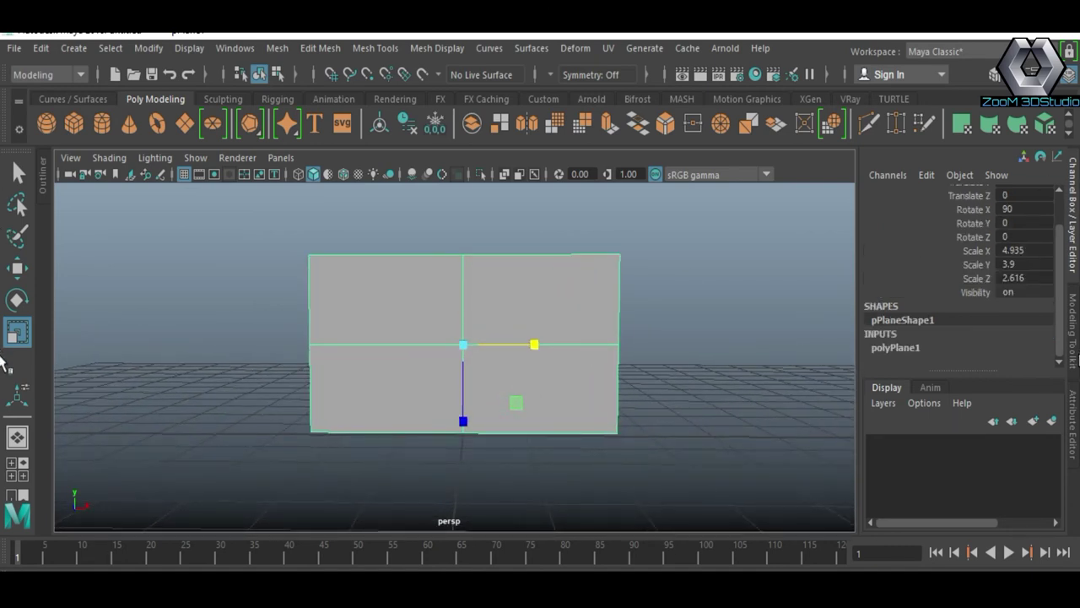
Step: Lighten lambert1's Color in the Attribute Editor and open its texture map options
key("ctrl+a")
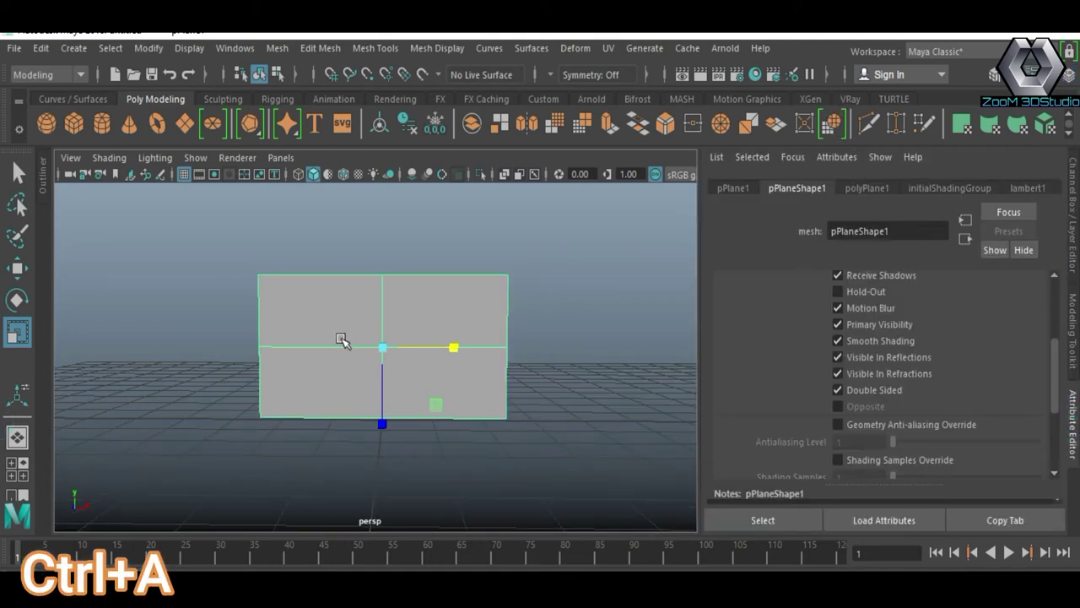
left_click(1017, 187)
left_click_drag(953, 382, 977, 384)
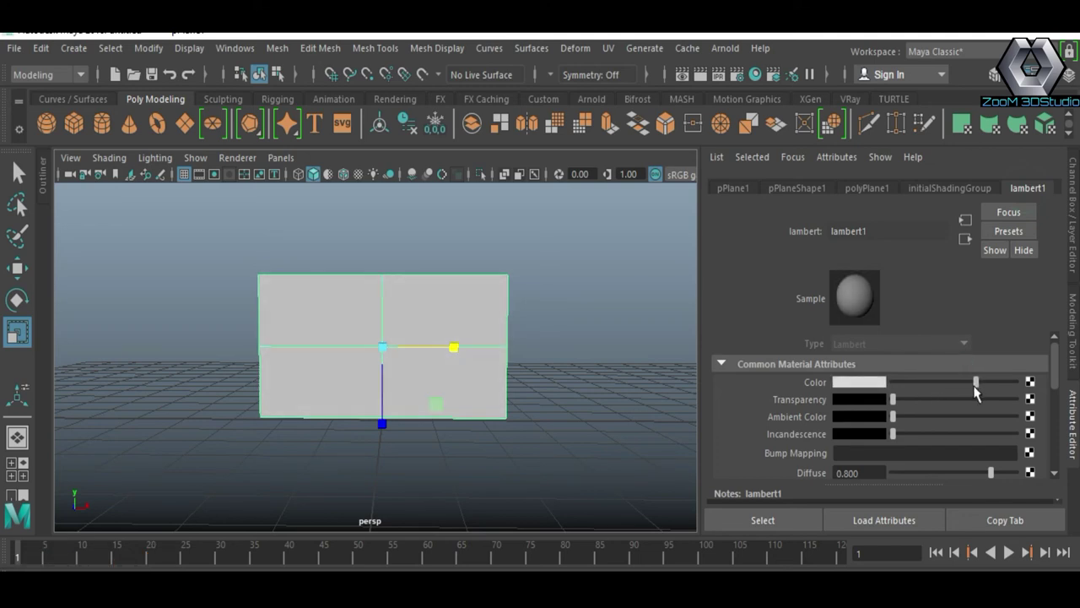
left_click(1029, 382)
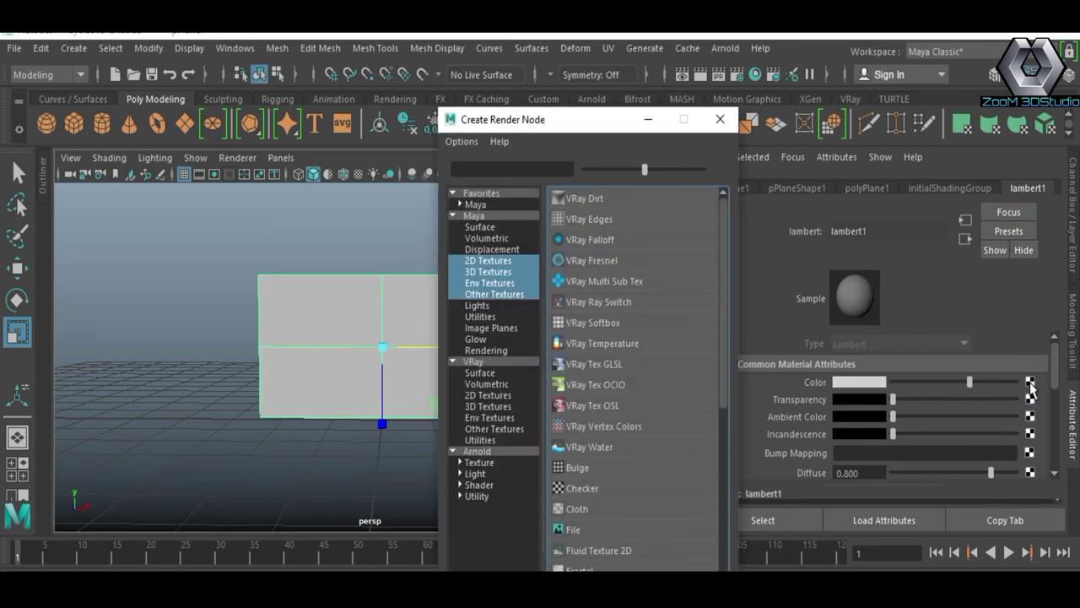
Step: Connect a File texture node to lambert1's Color and load Waterfall001.jpg from the test folder
left_click(570, 532)
scroll(927, 400, "up", 3)
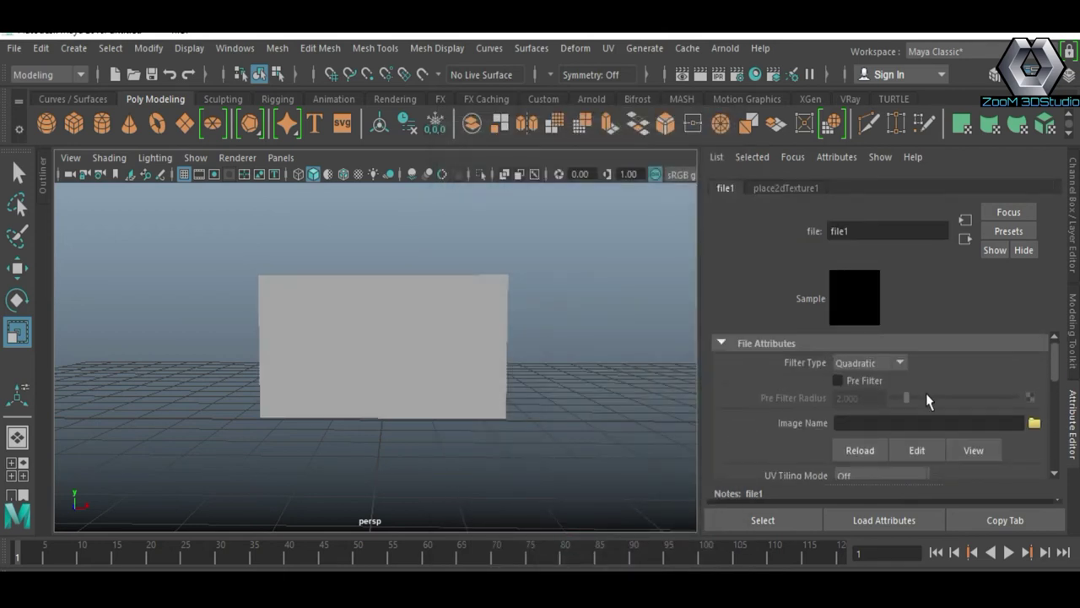
left_click(1033, 424)
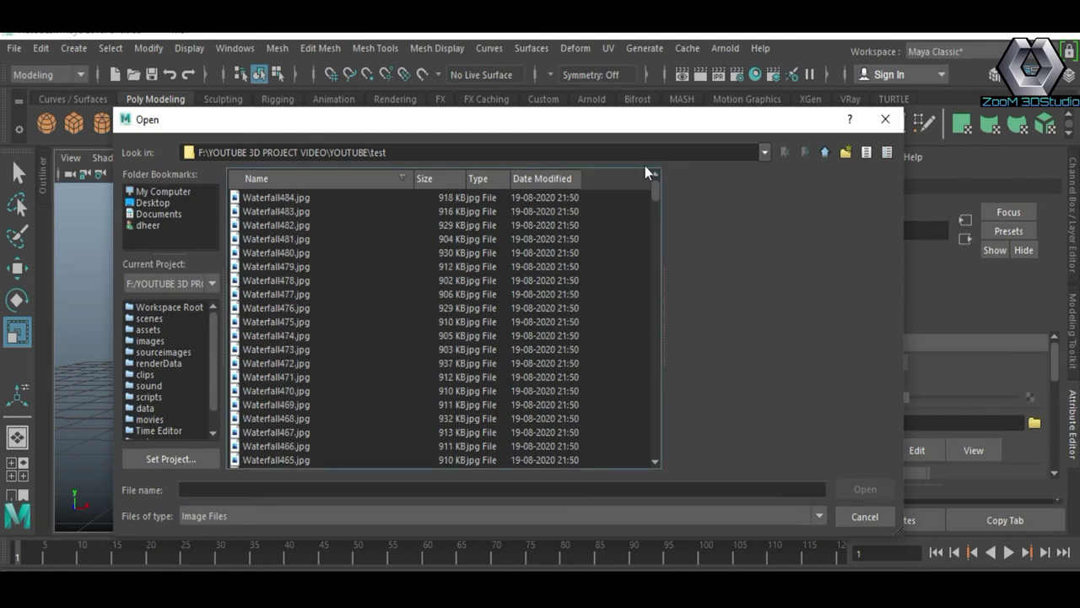
left_click_drag(656, 192, 651, 467)
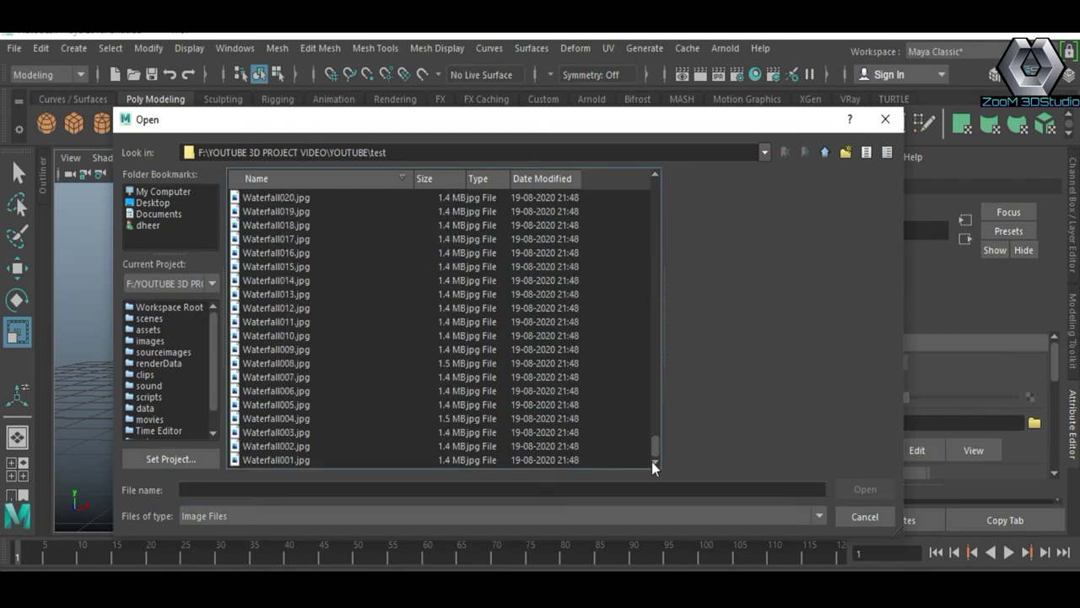
left_click(303, 458)
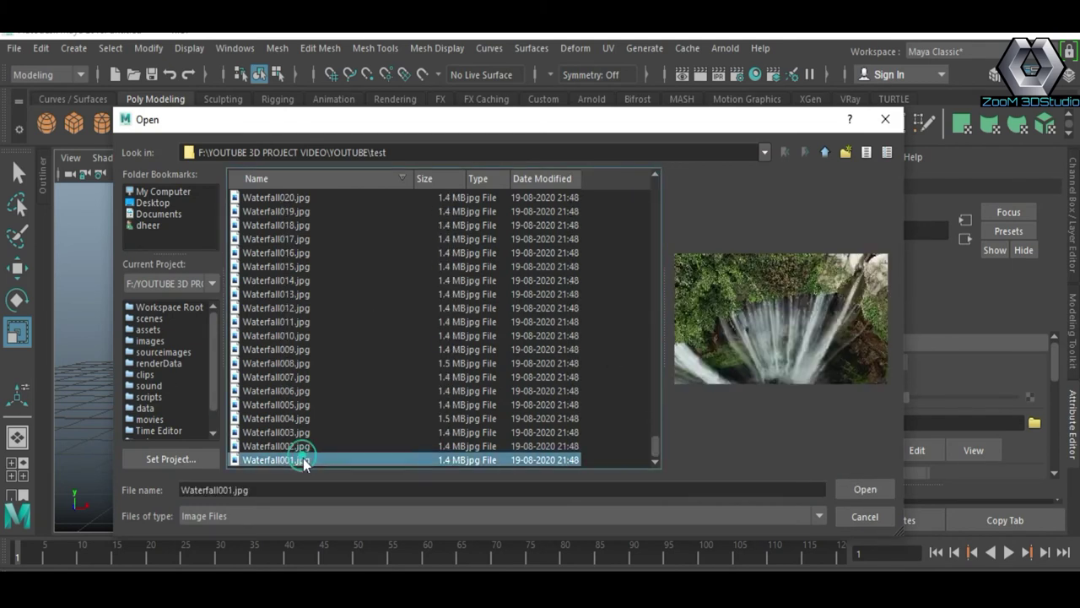
left_click(858, 486)
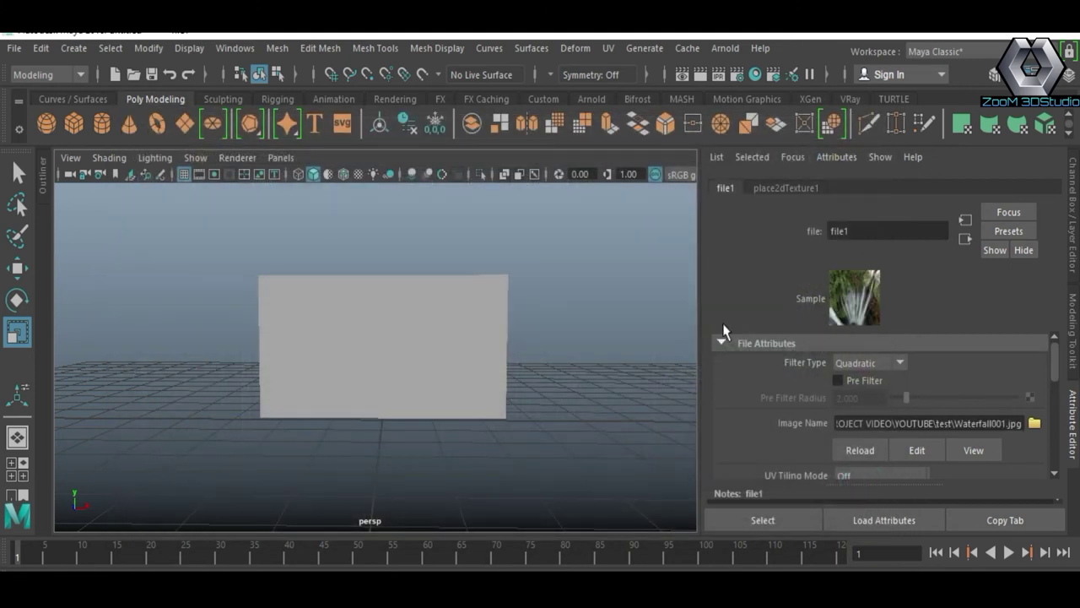
Step: Turn on textured display for the plane and enable Use Image Sequence on file1
left_click(404, 339)
left_click(358, 174)
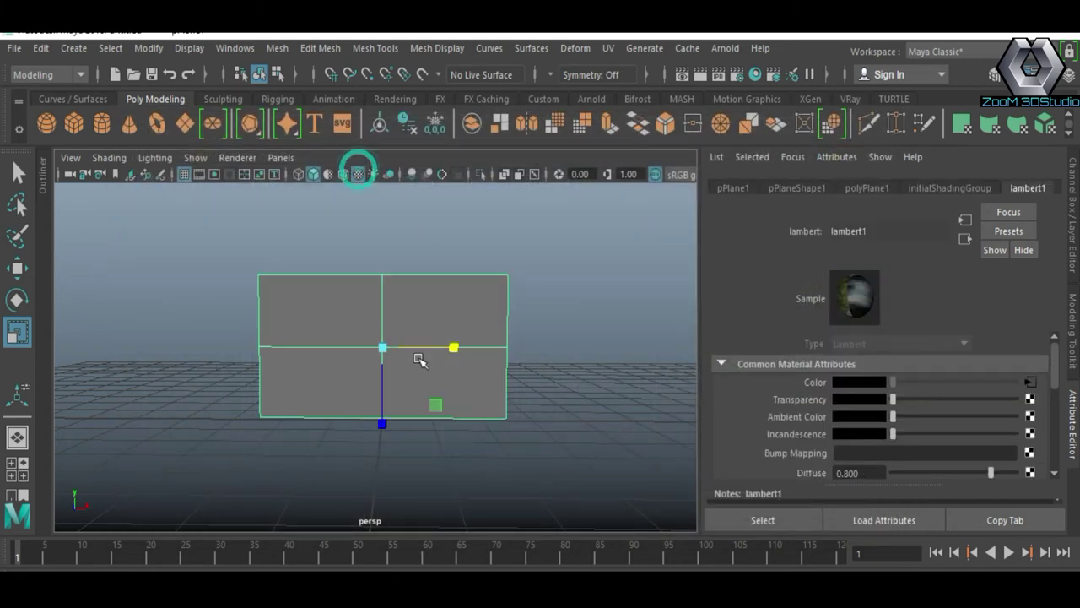
left_click(1027, 382)
scroll(853, 419, "down", 2)
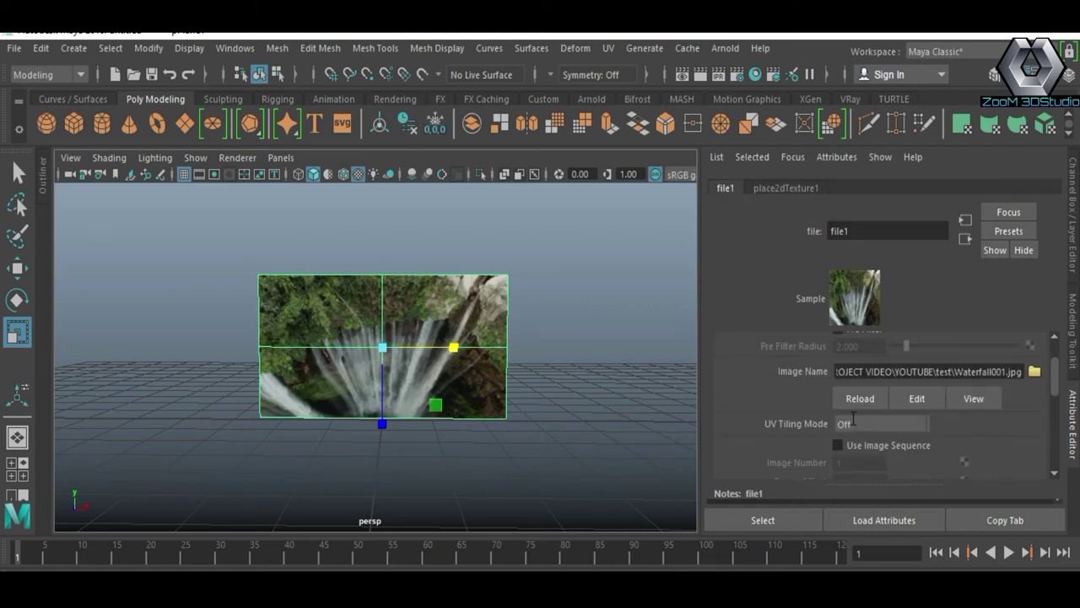
left_click(838, 445)
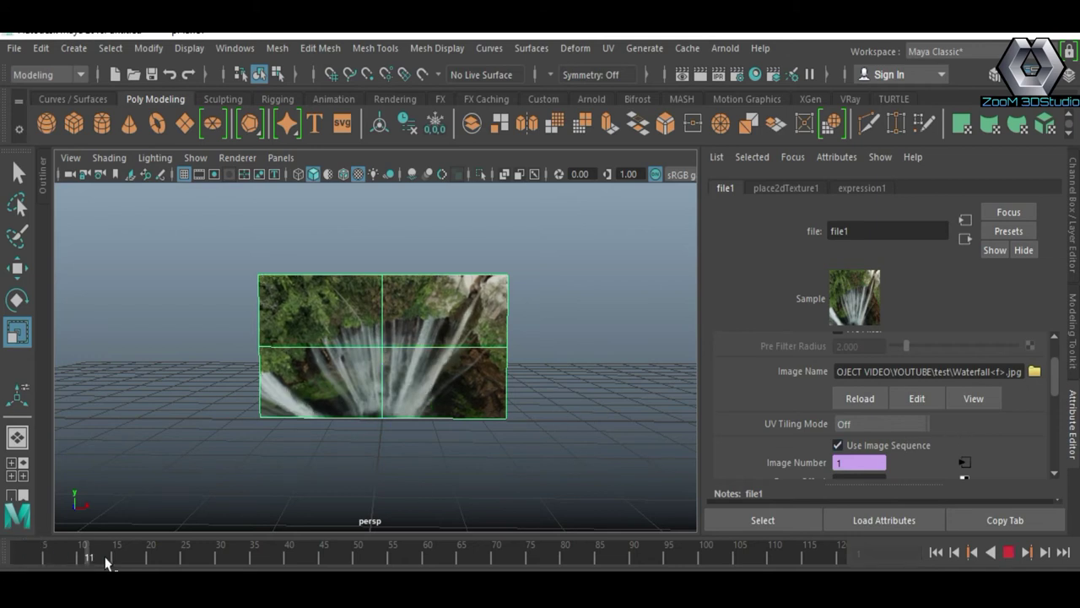
scroll(334, 454, "up", 2)
scroll(354, 464, "up", 2)
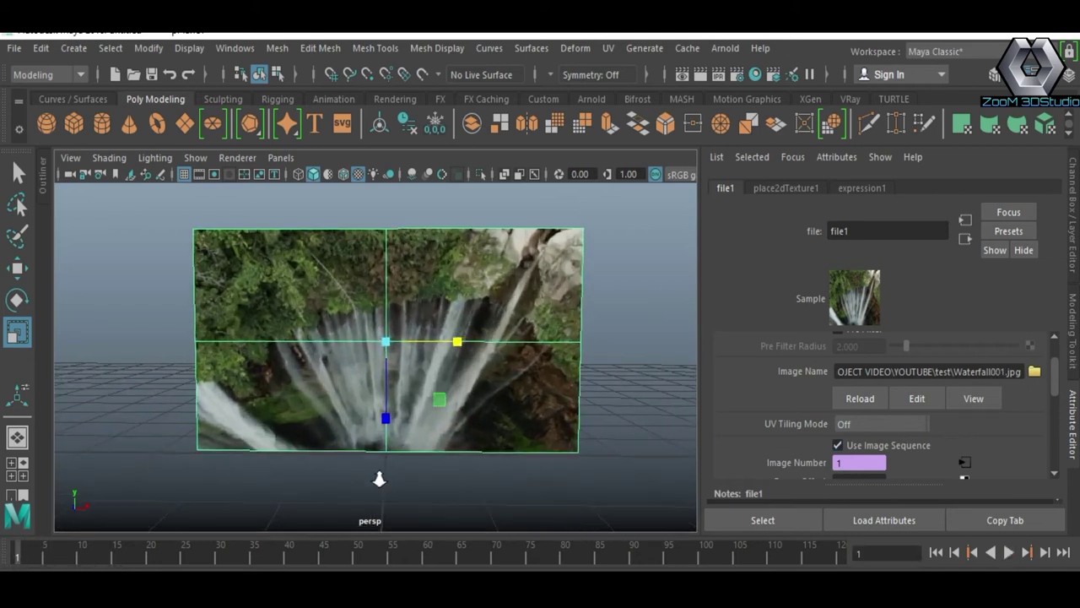
scroll(401, 475, "up", 1)
left_click(647, 422)
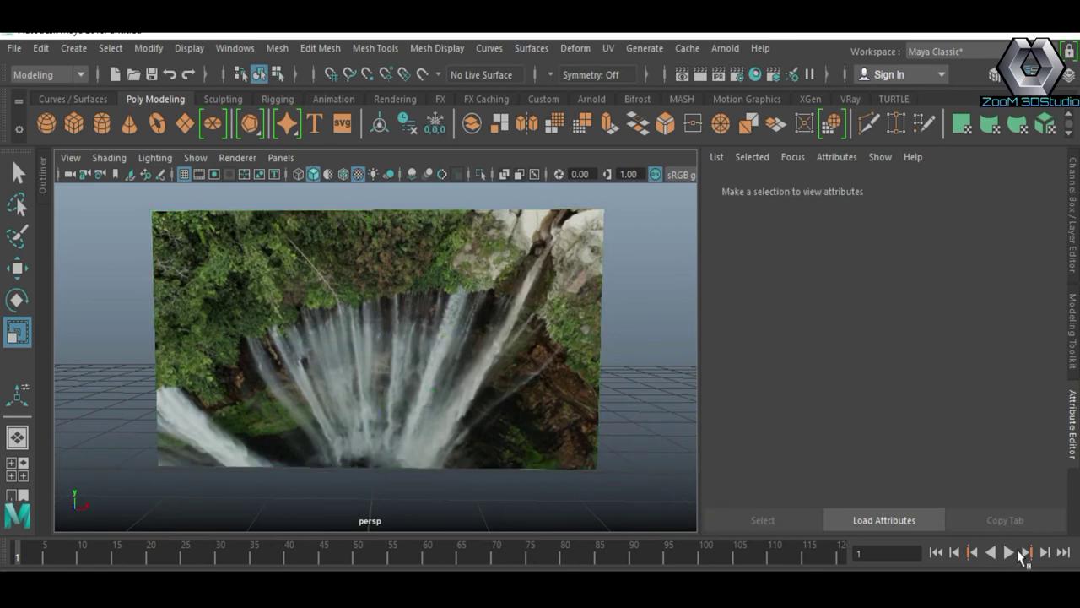
Step: Play the timeline to watch the waterfall sequence animate, stop at frame 58, and select the plane
left_click(1072, 426)
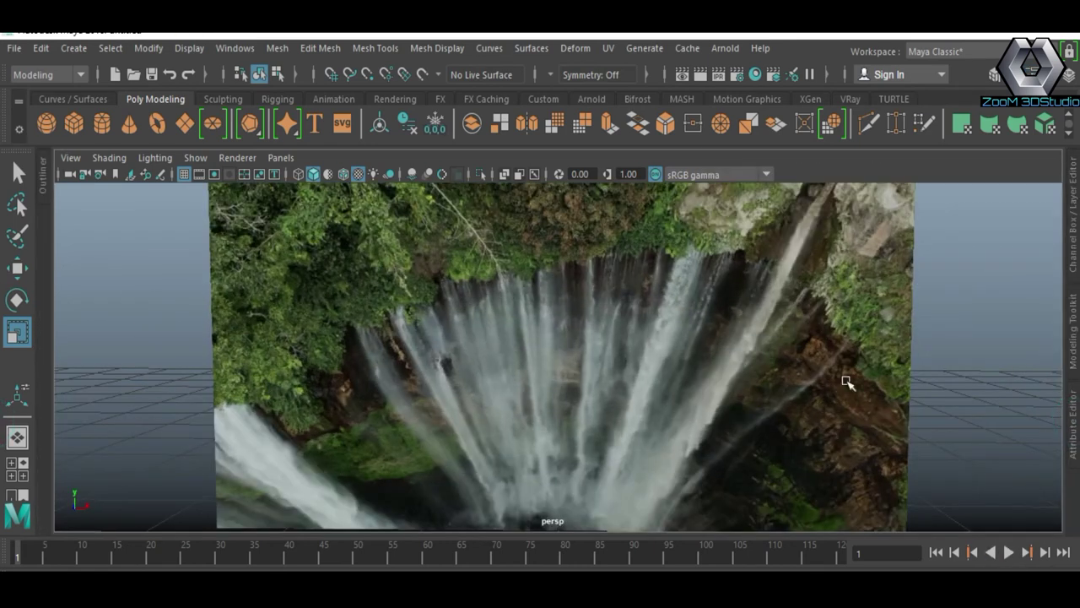
scroll(646, 402, "down", 3)
scroll(579, 405, "down", 2)
scroll(594, 393, "down", 1)
scroll(591, 396, "up", 2)
left_click(1008, 553)
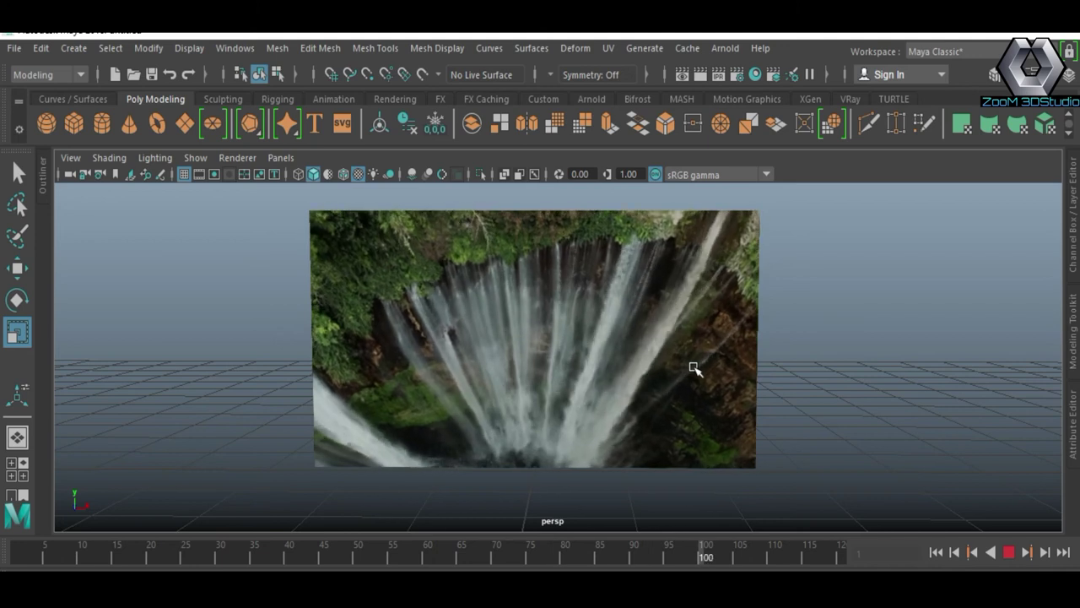
mouse_move(714, 389)
left_mouse_down("alt")
mouse_move(629, 391)
mouse_move(718, 399)
mouse_move(700, 390)
mouse_move(690, 412)
left_mouse_up("alt")
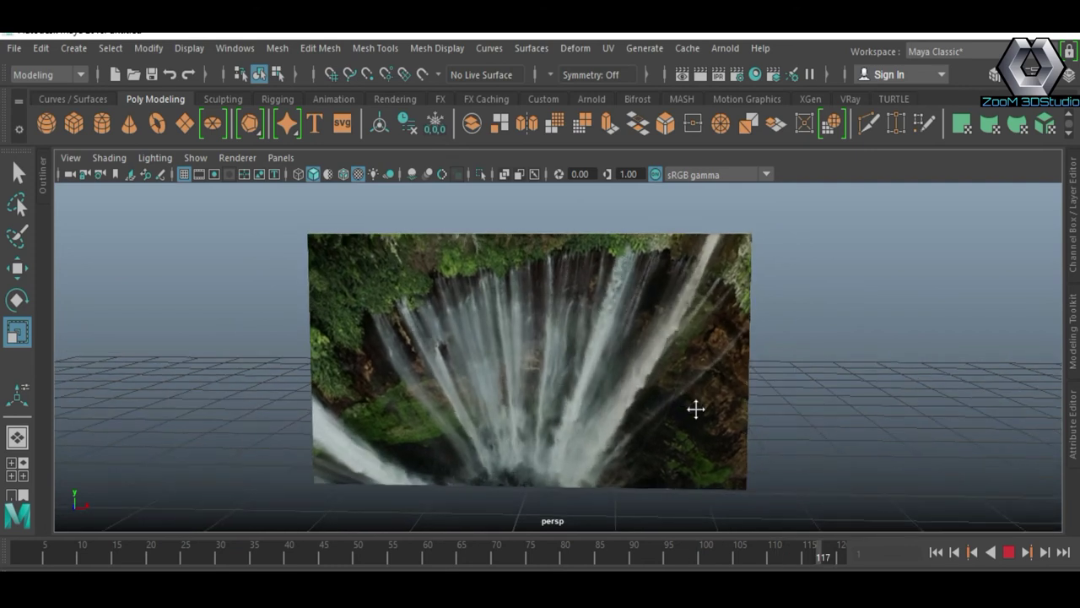
left_click(1010, 551)
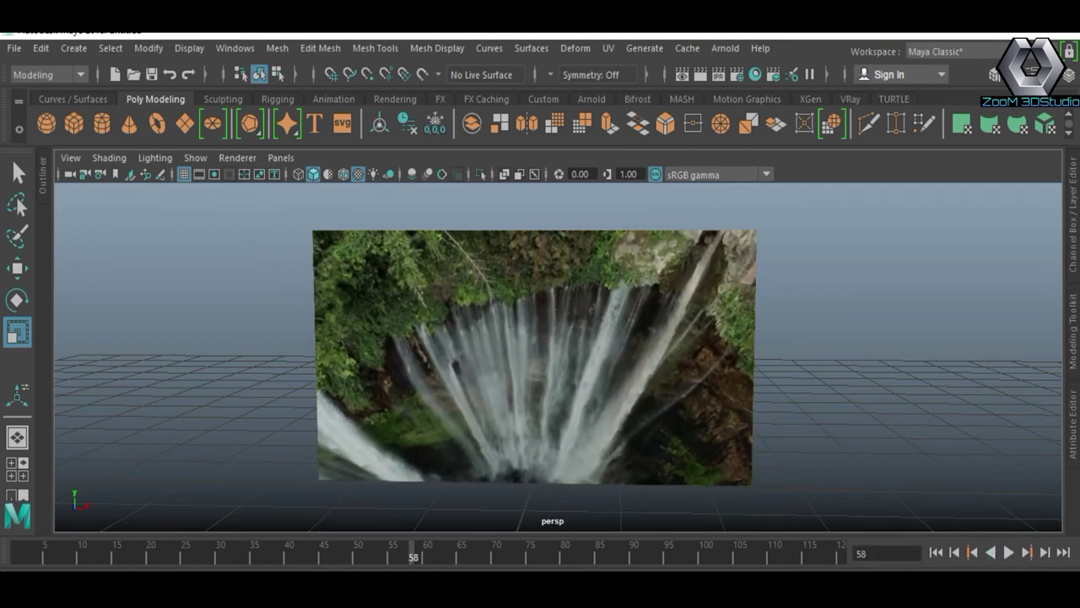
left_click(563, 381)
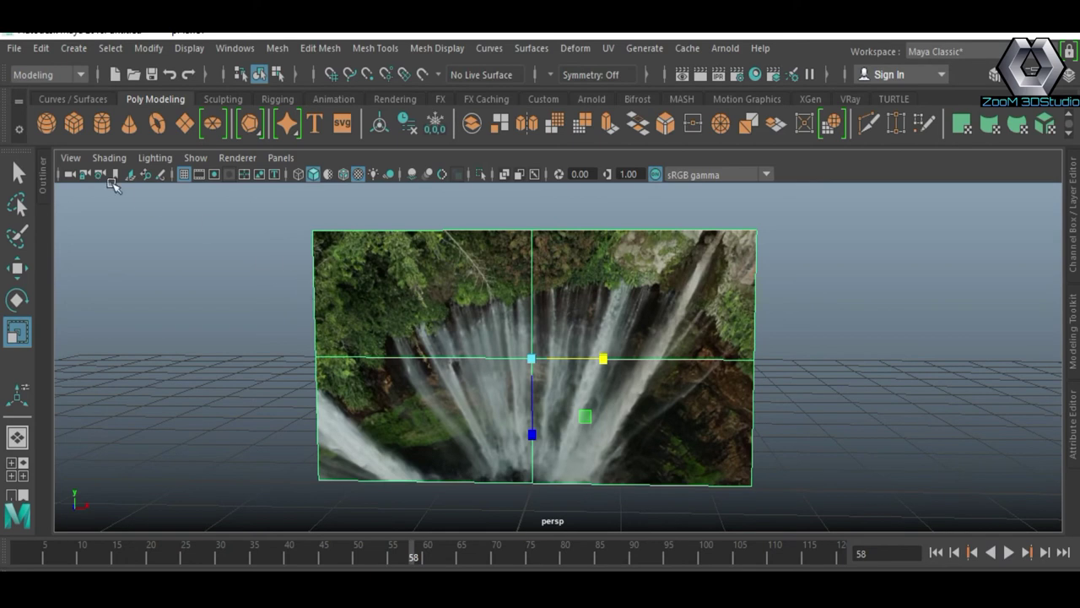
Step: Create a polygon cube and scale it up to cover the waterfall plane
left_click(75, 124)
mouse_move(561, 394)
left_mouse_down("alt")
mouse_move(502, 345)
mouse_move(525, 420)
mouse_move(816, 162)
left_mouse_up("alt")
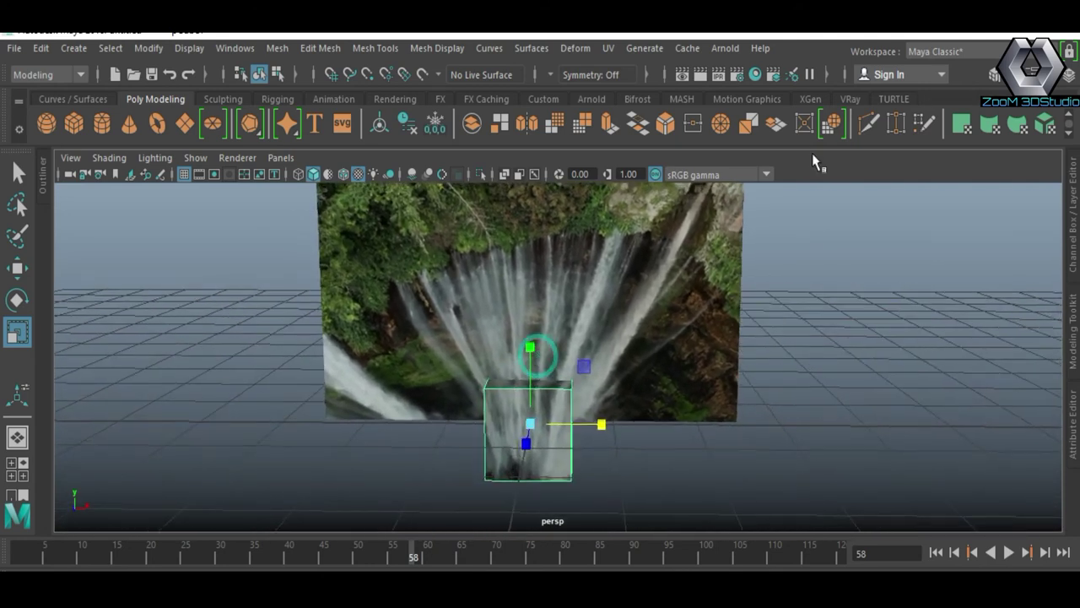
left_click(848, 99)
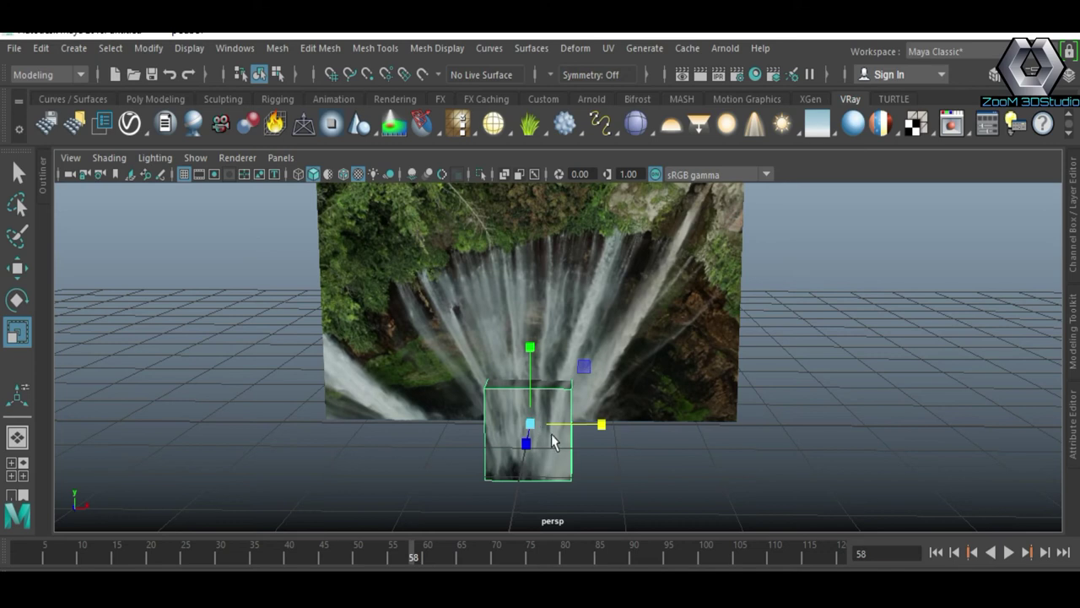
mouse_move(530, 424)
left_mouse_down()
mouse_move(564, 395)
mouse_move(470, 441)
mouse_move(532, 429)
mouse_move(656, 470)
left_mouse_up()
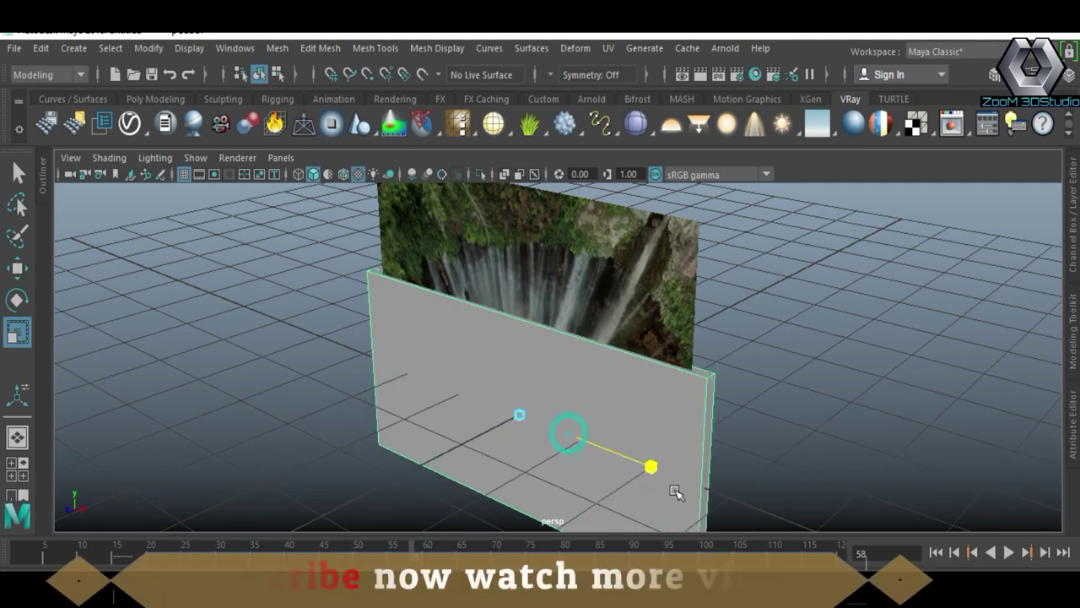
Step: Move and scale the cube into a thin slab matching the plane's width and height
key("w")
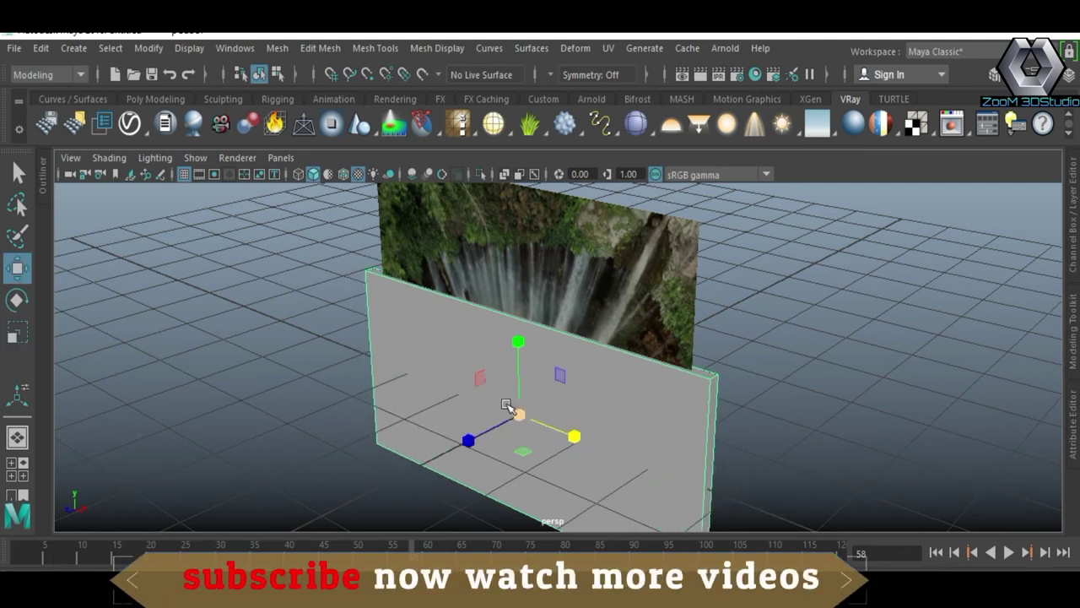
mouse_move(513, 335)
left_mouse_down("alt")
mouse_move(535, 208)
mouse_move(516, 222)
mouse_move(574, 280)
mouse_move(571, 257)
left_mouse_up("alt")
key("r")
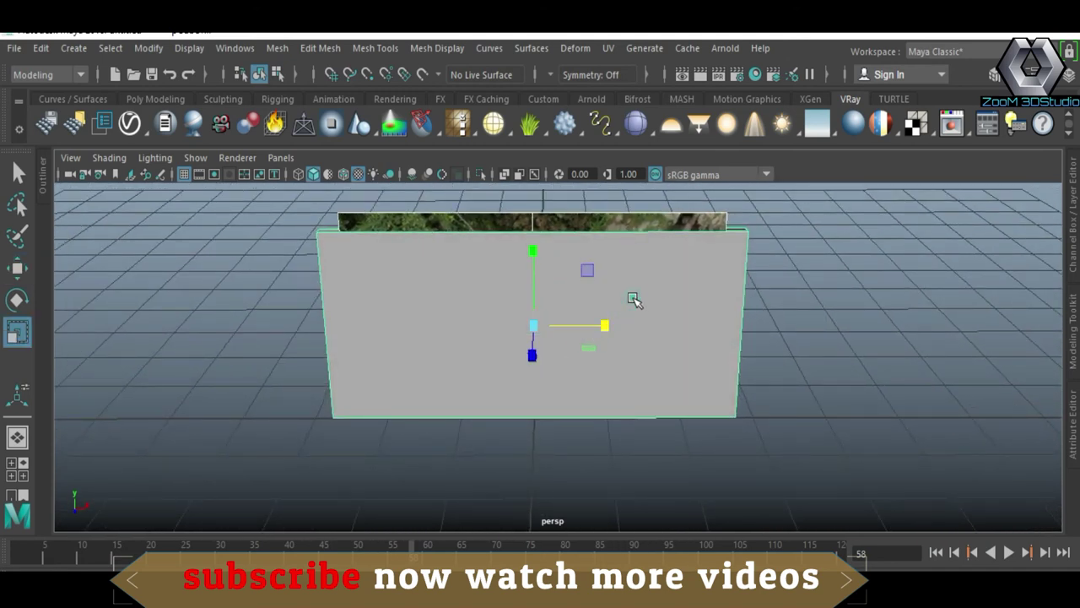
mouse_move(608, 324)
left_mouse_down()
mouse_move(598, 322)
mouse_move(620, 349)
left_mouse_up()
key("w")
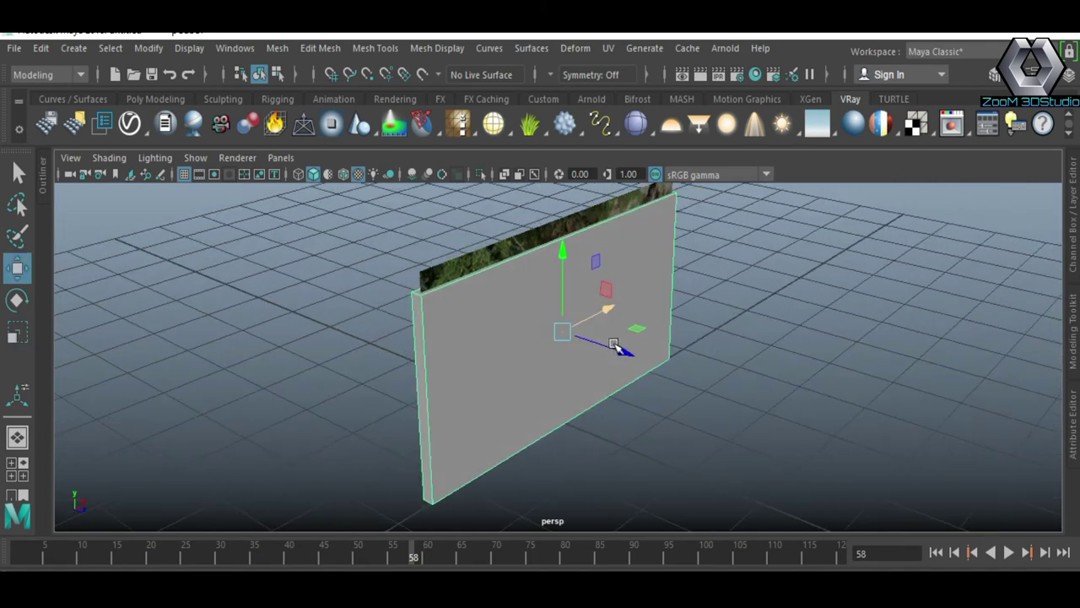
mouse_move(562, 258)
left_mouse_down()
mouse_move(562, 242)
mouse_move(571, 282)
mouse_move(470, 284)
mouse_move(487, 339)
left_mouse_up()
key("r")
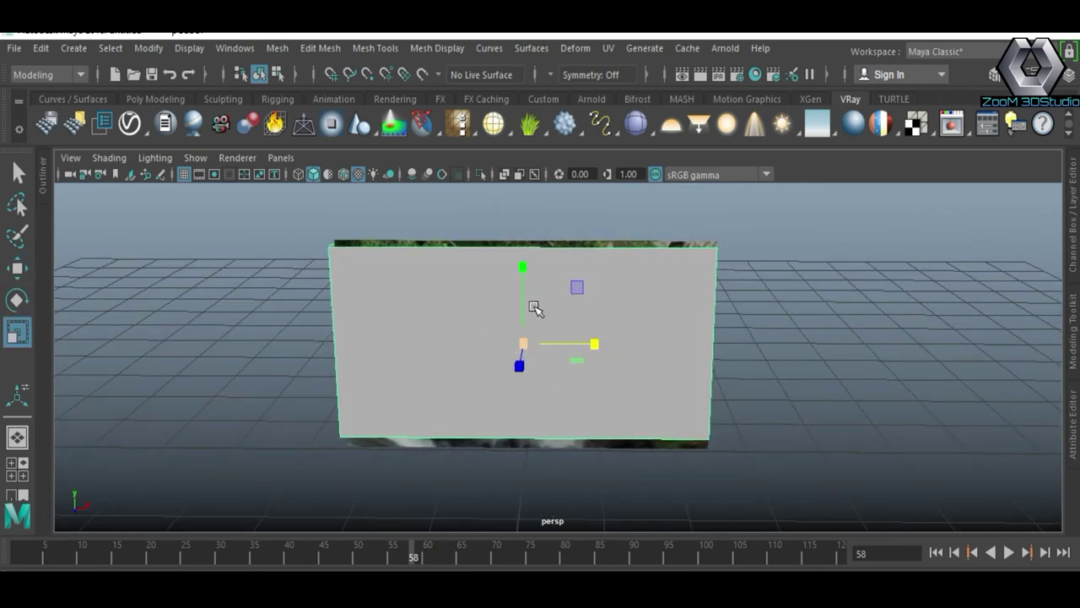
left_click_drag(523, 269, 524, 262)
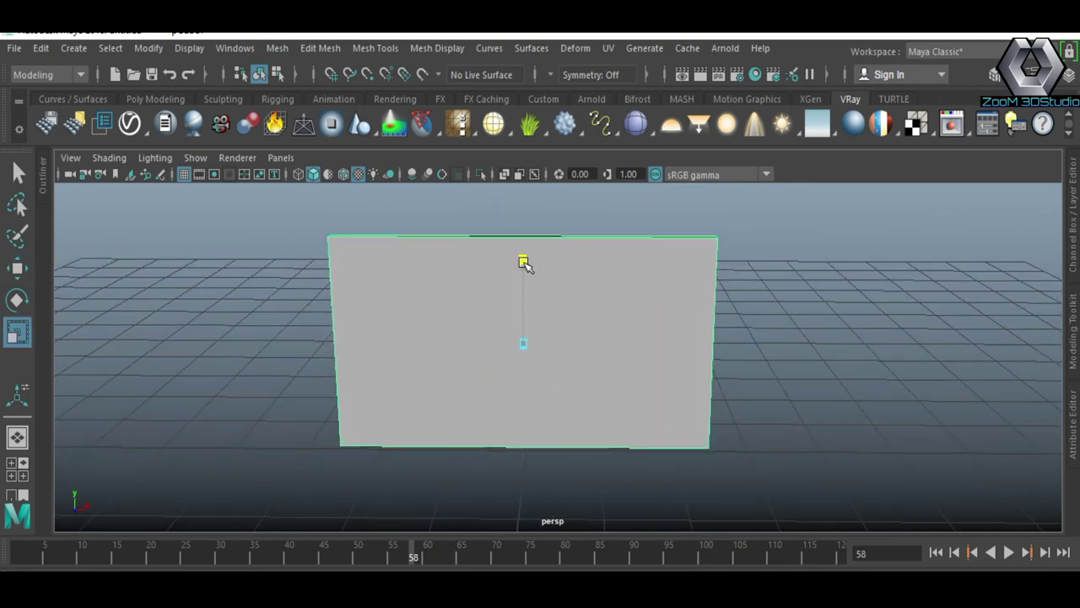
mouse_move(502, 323)
left_mouse_down("alt")
mouse_move(453, 345)
mouse_move(509, 362)
mouse_move(578, 359)
mouse_move(583, 335)
mouse_move(492, 250)
left_mouse_up("alt")
right_click_drag(467, 168, 467, 235)
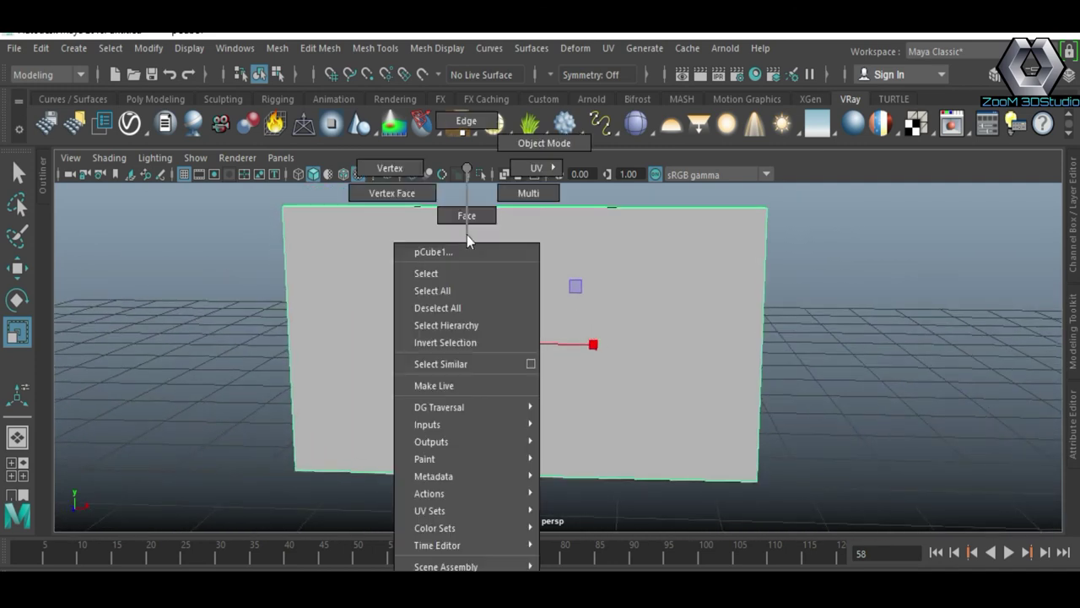
right_click_drag(517, 154, 518, 152)
mouse_move(436, 255)
left_mouse_down("alt")
mouse_move(430, 273)
mouse_move(504, 284)
mouse_move(532, 276)
mouse_move(472, 306)
left_mouse_up("alt")
Step: Extrude the panel's top face and pull it slightly upward
right_click(438, 287)
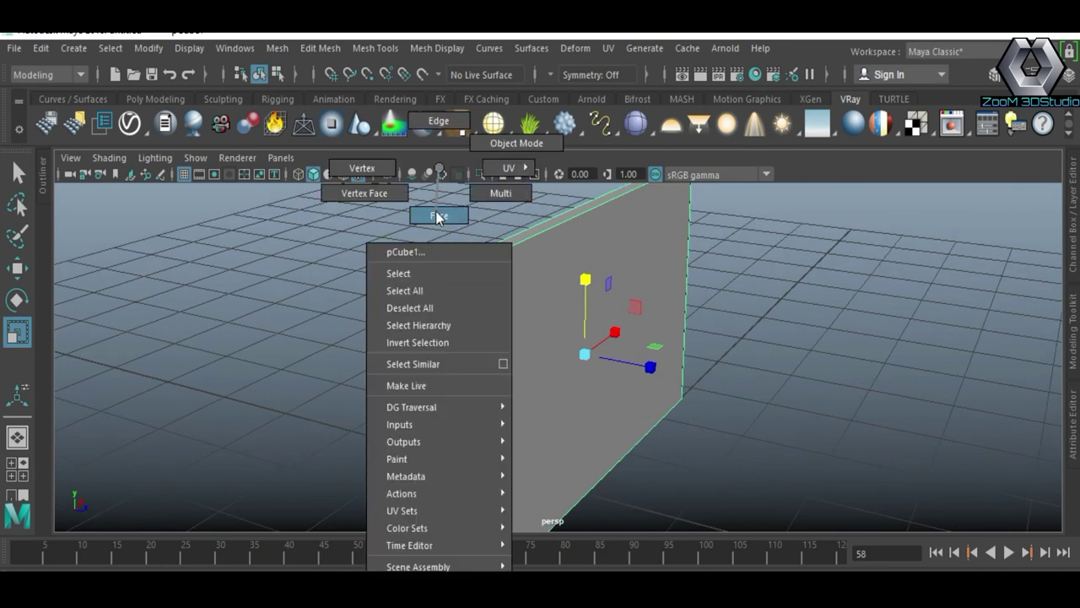
right_click_drag(437, 218, 438, 218)
left_click(437, 268)
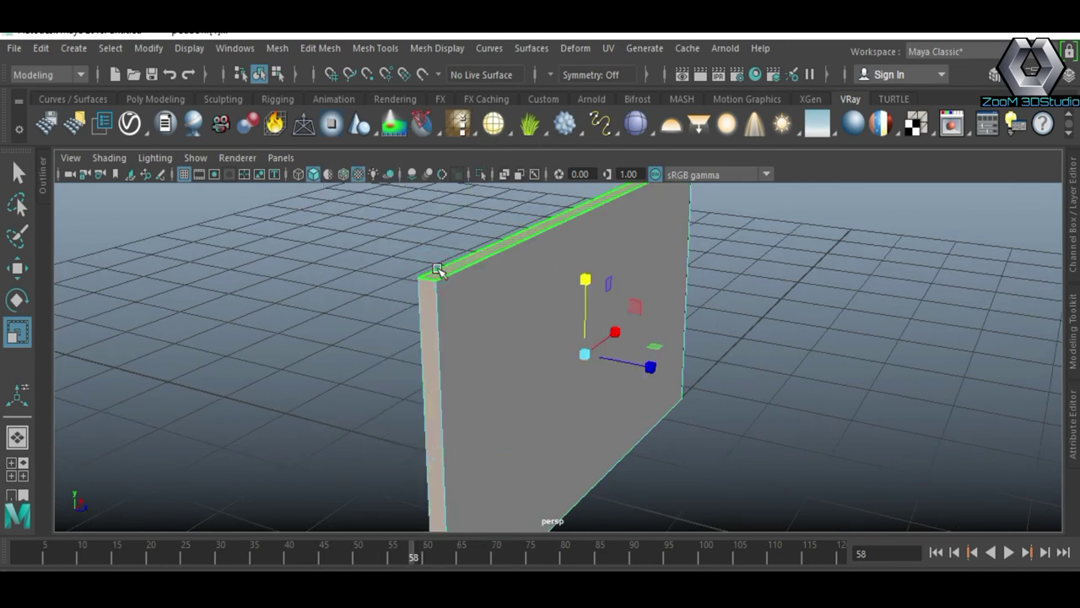
key("ctrl+e")
left_click_drag(600, 250, 566, 349, "alt")
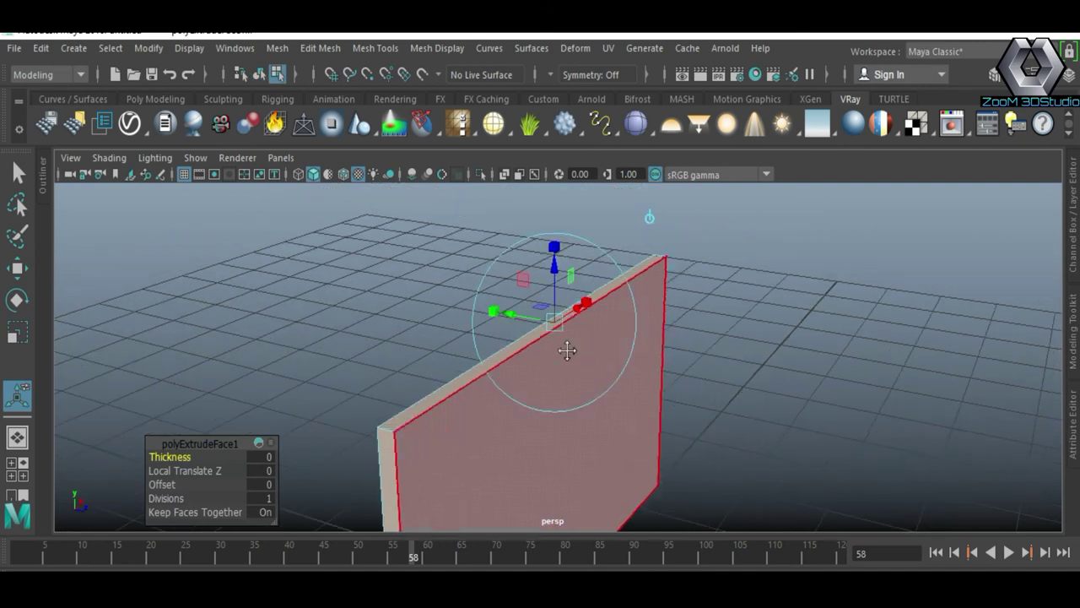
left_click_drag(551, 262, 541, 243)
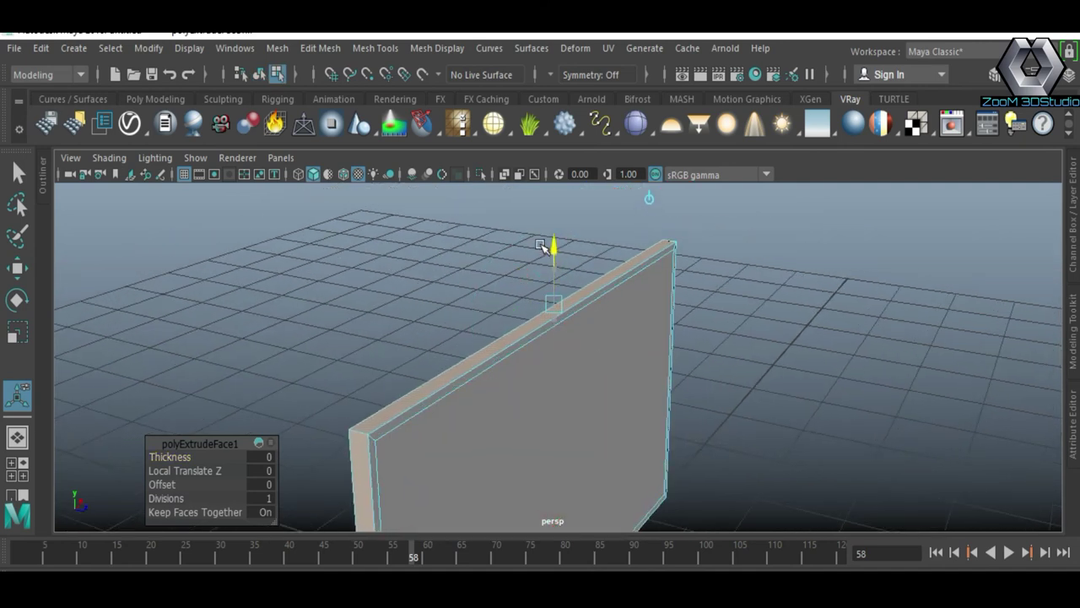
left_click_drag(541, 243, 542, 250)
Step: Extrude the front face inward to recess the frame, then return to object mode
left_click_drag(549, 343, 559, 361, "alt")
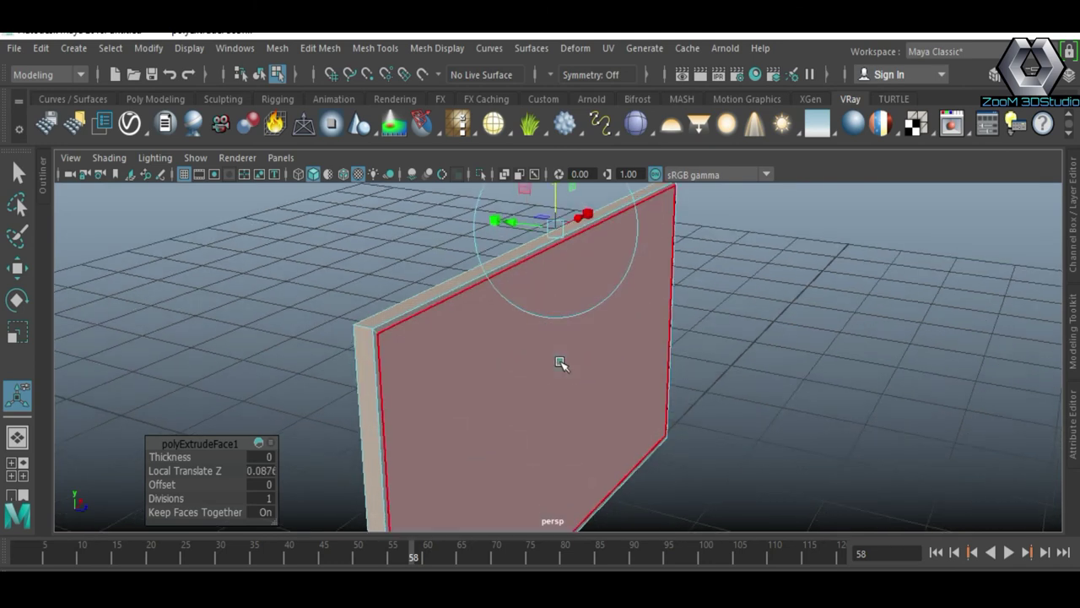
left_click(559, 361)
key("ctrl+e")
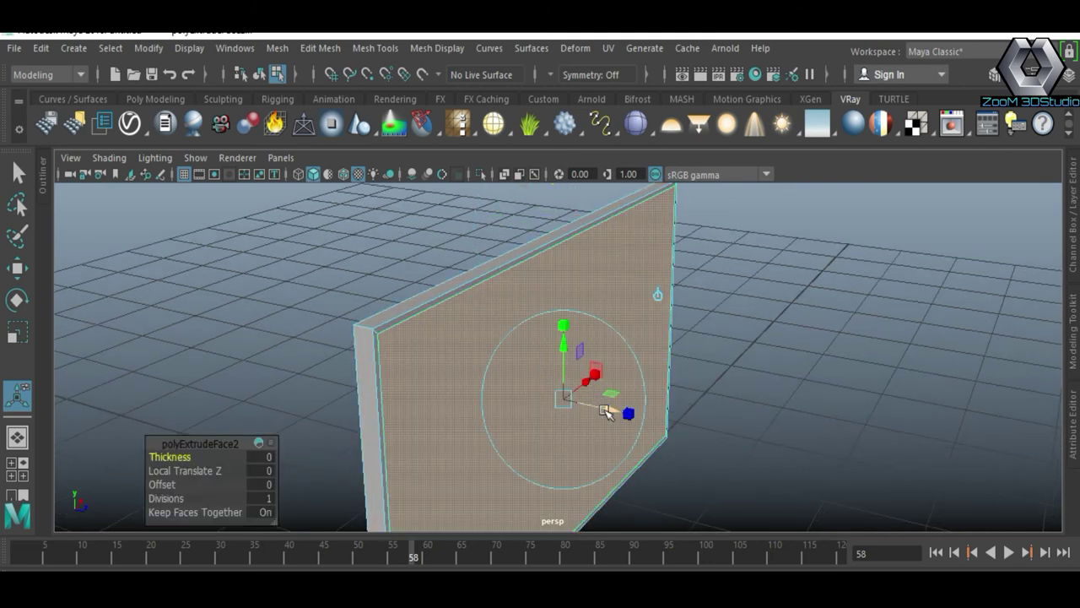
left_click_drag(606, 411, 596, 412)
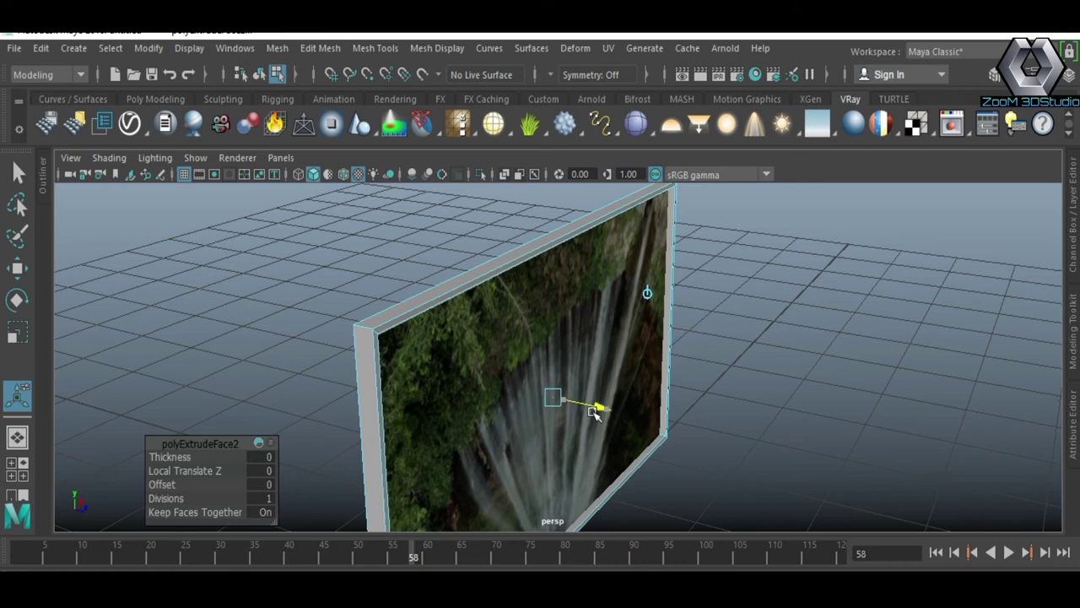
right_click_drag(489, 333, 499, 290)
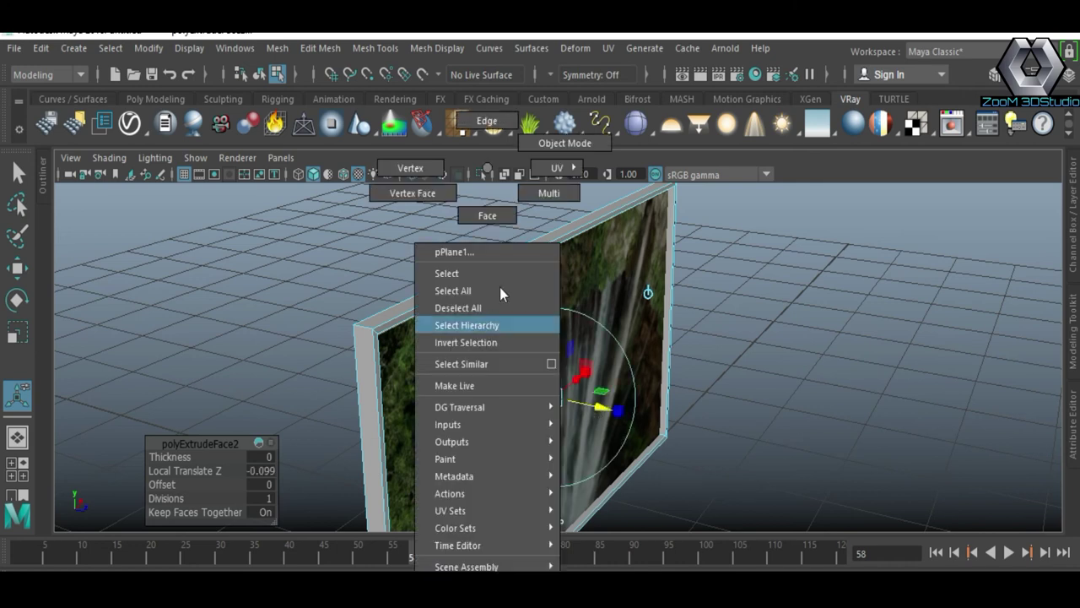
left_click(457, 353)
mouse_move(456, 353)
left_mouse_down("alt")
mouse_move(515, 320)
mouse_move(552, 399)
left_mouse_up("alt")
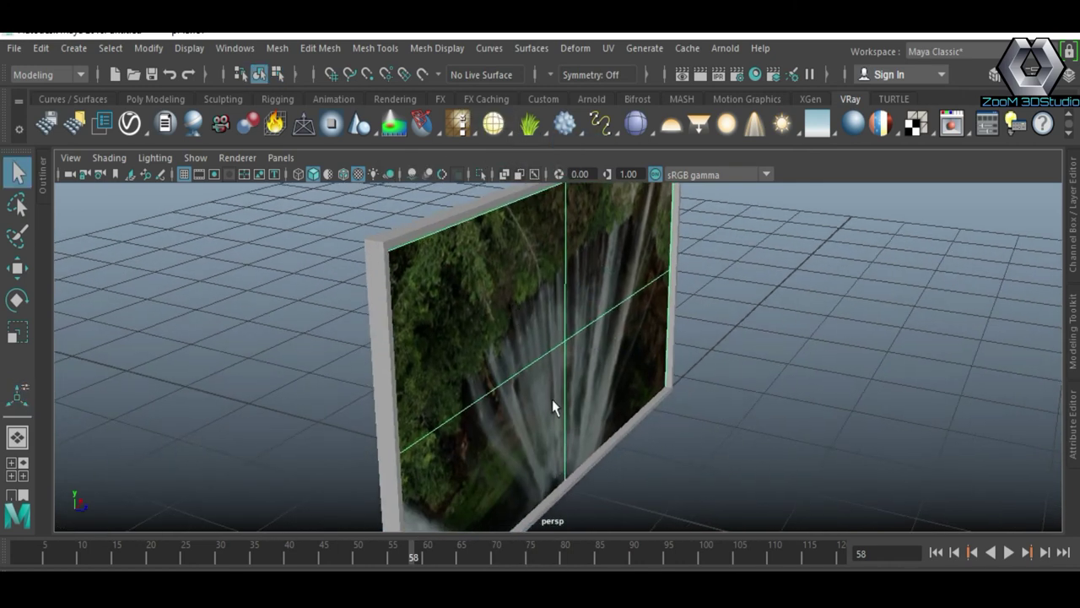
Step: Move and scale the waterfall plane to fit the frame opening
key("w")
left_click_drag(629, 361, 637, 356)
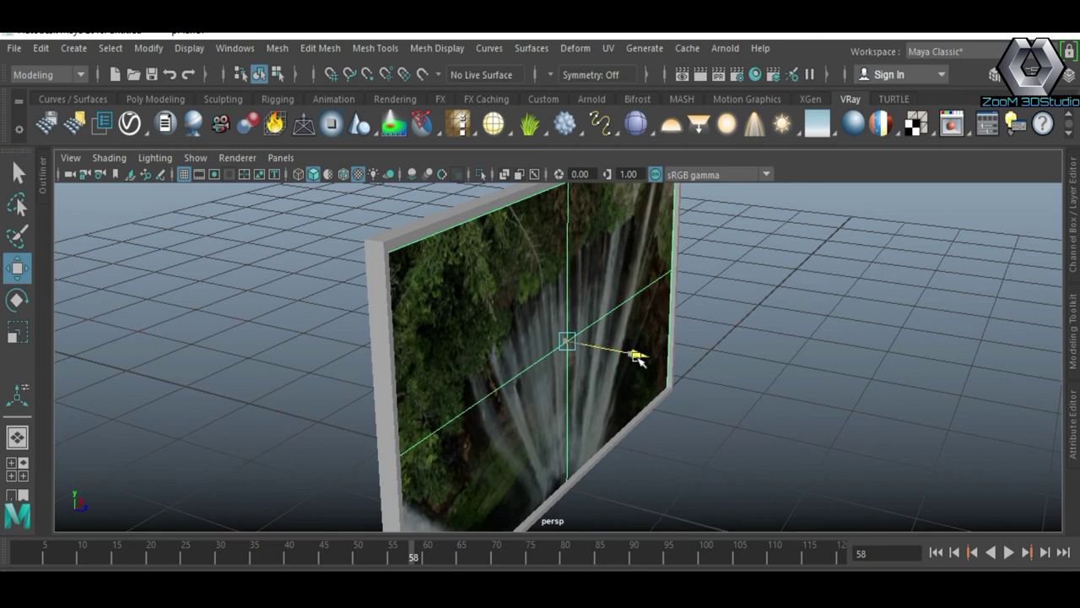
mouse_move(685, 411)
left_mouse_down("alt")
mouse_move(515, 403)
mouse_move(535, 366)
mouse_move(560, 395)
mouse_move(571, 373)
left_mouse_up("alt")
left_click_drag(499, 289, 503, 294)
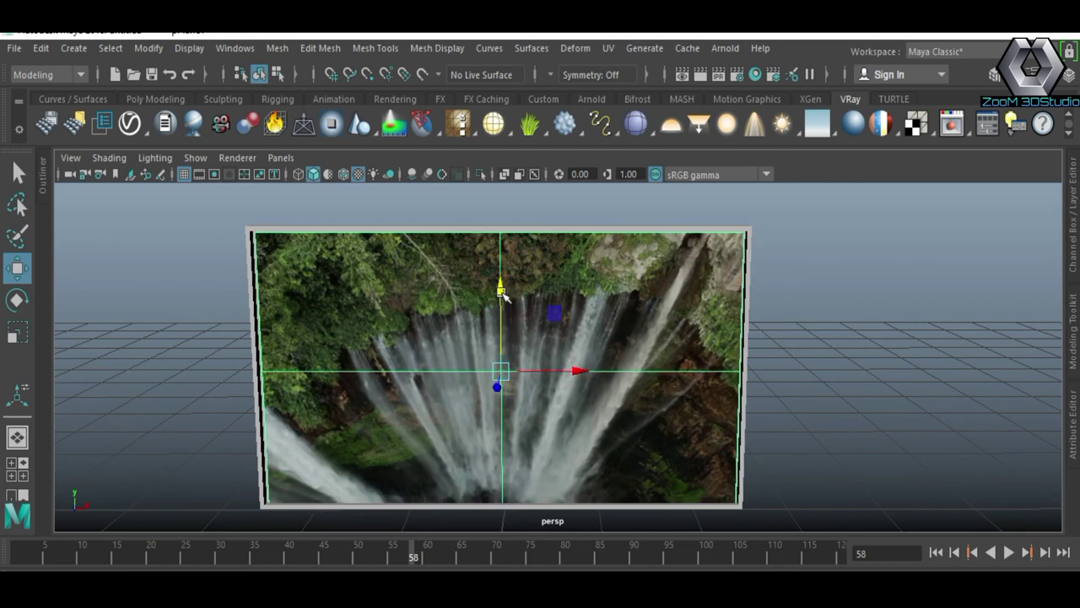
key("r")
left_click_drag(503, 370, 672, 337)
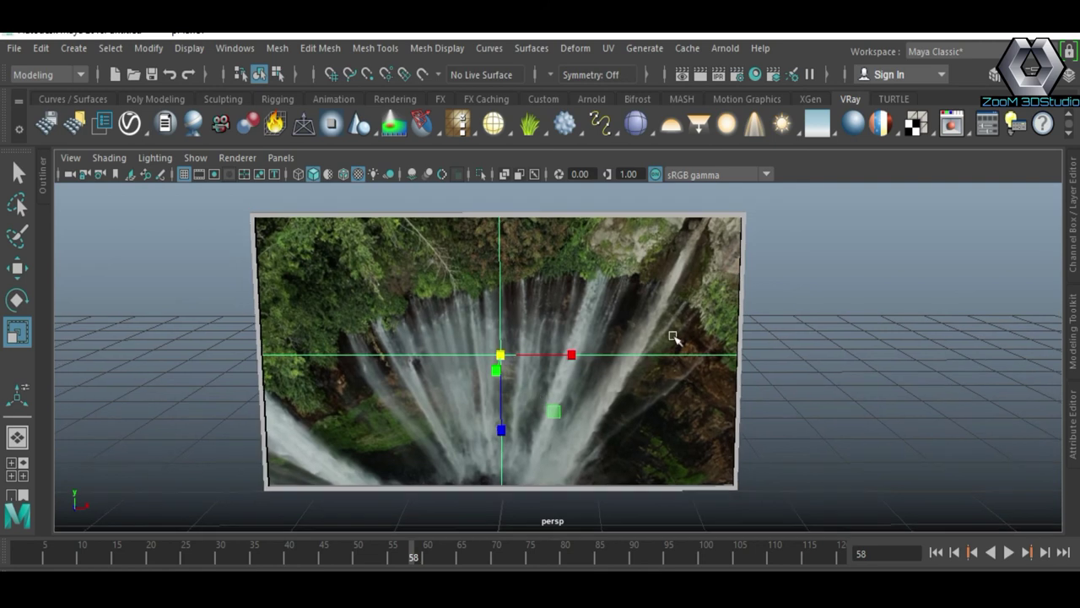
Step: Darken the Diffuse Color of the frame's VRayMtl1 material to a dark grey
left_click(743, 219)
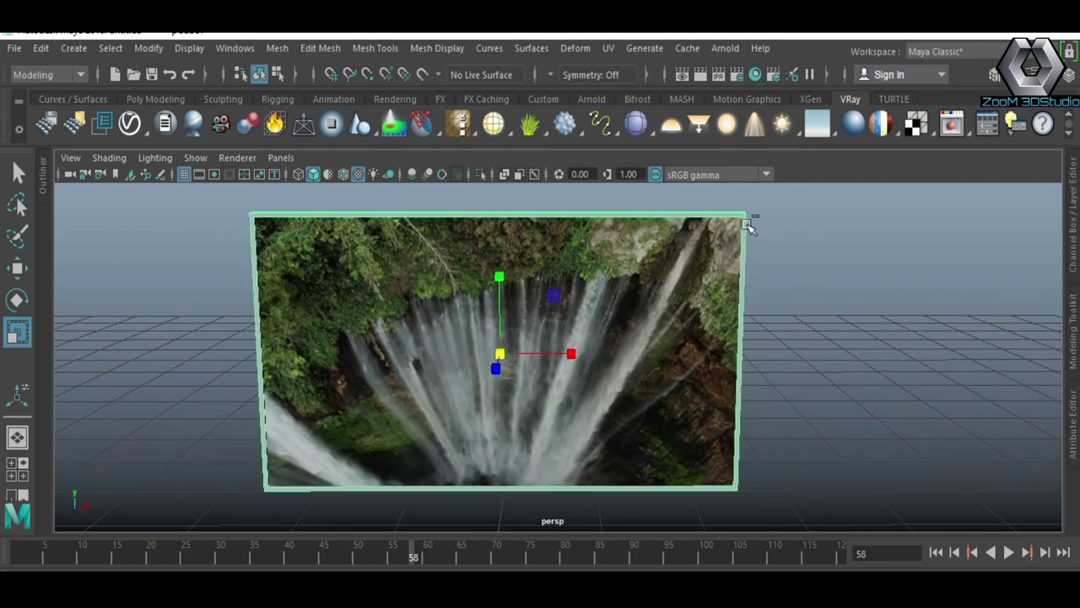
left_click(1074, 414)
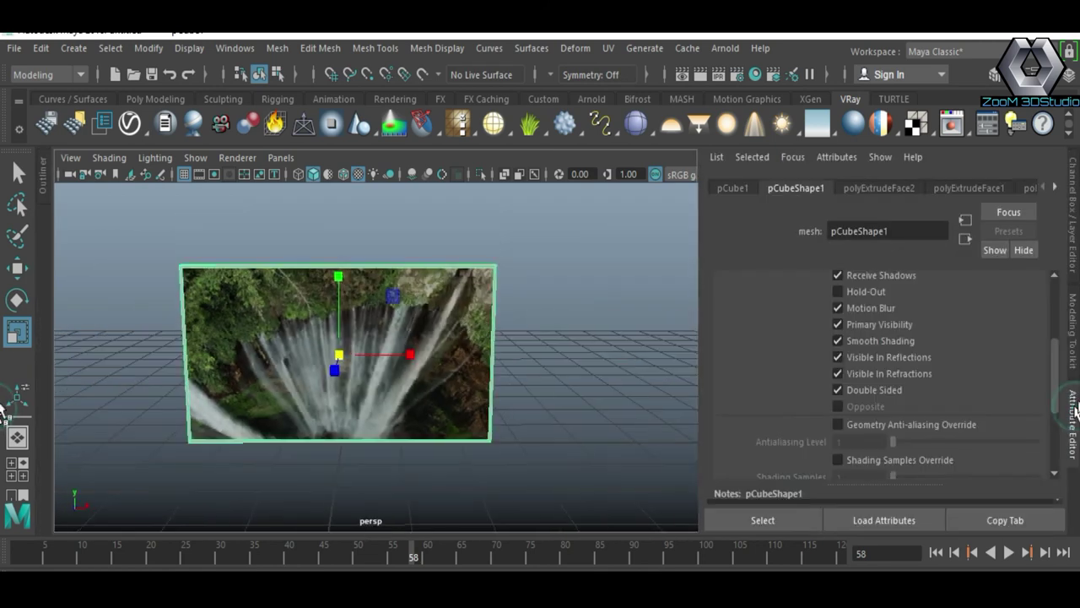
left_click(1054, 187)
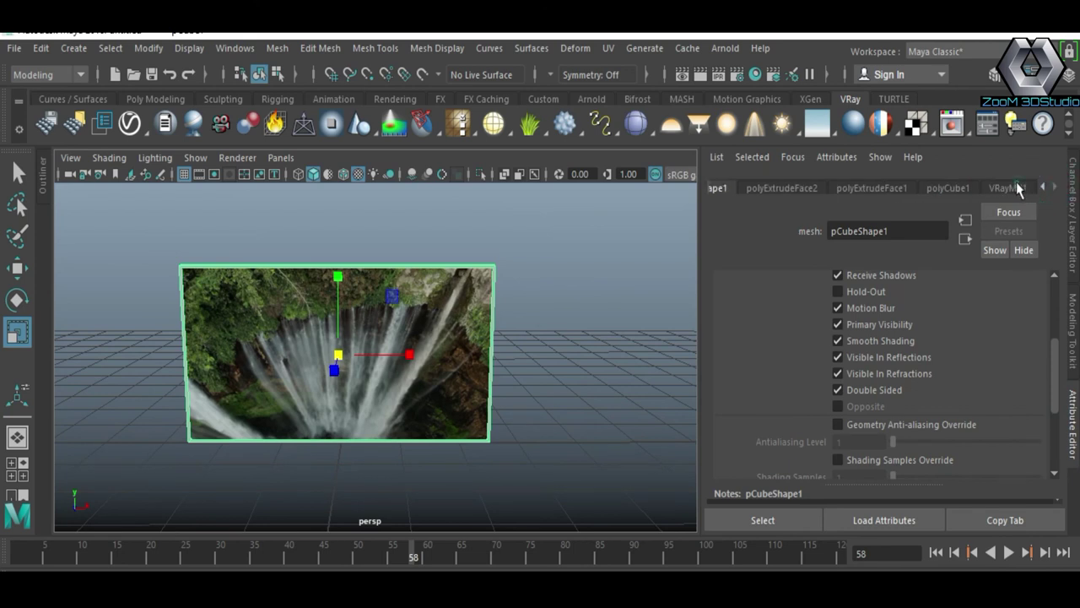
left_click(1017, 189)
left_click_drag(945, 381, 904, 381)
left_click(579, 329)
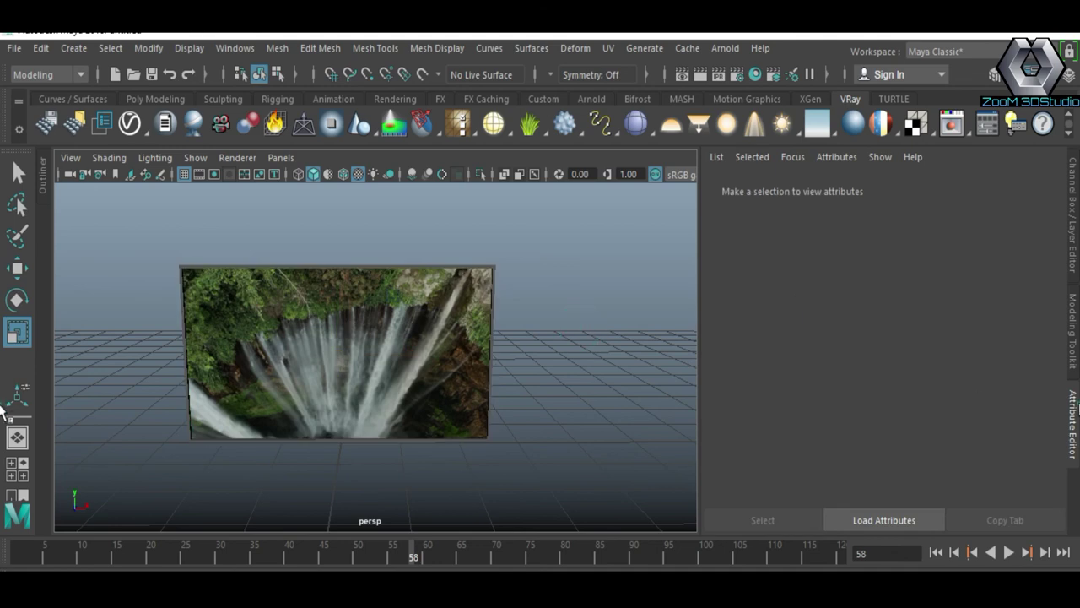
Step: Play the timeline and orbit, pan and dolly around the framed waterfall as it animates
key("ctrl+a")
scroll(754, 371, "up", 3)
mouse_move(754, 371)
left_mouse_down("alt")
mouse_move(614, 357)
mouse_move(602, 367)
mouse_move(612, 383)
mouse_move(692, 388)
mouse_move(590, 379)
mouse_move(642, 400)
mouse_move(579, 397)
left_mouse_up("alt")
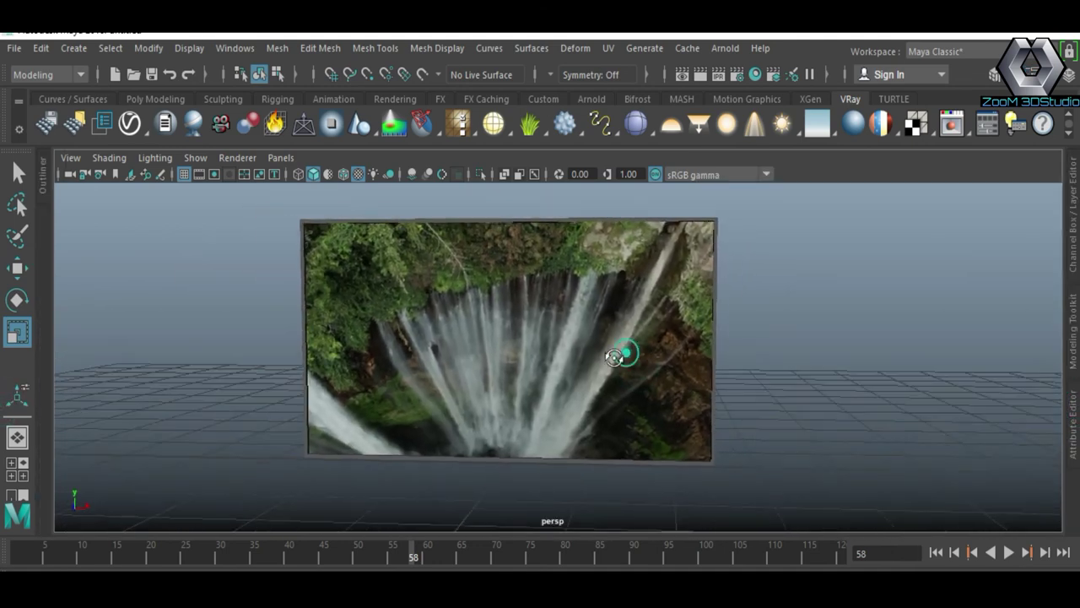
left_click(1009, 552)
mouse_move(645, 414)
left_mouse_down("alt")
mouse_move(813, 375)
mouse_move(767, 393)
mouse_move(689, 400)
left_mouse_up("alt")
middle_click_drag(711, 397, 669, 402, "alt")
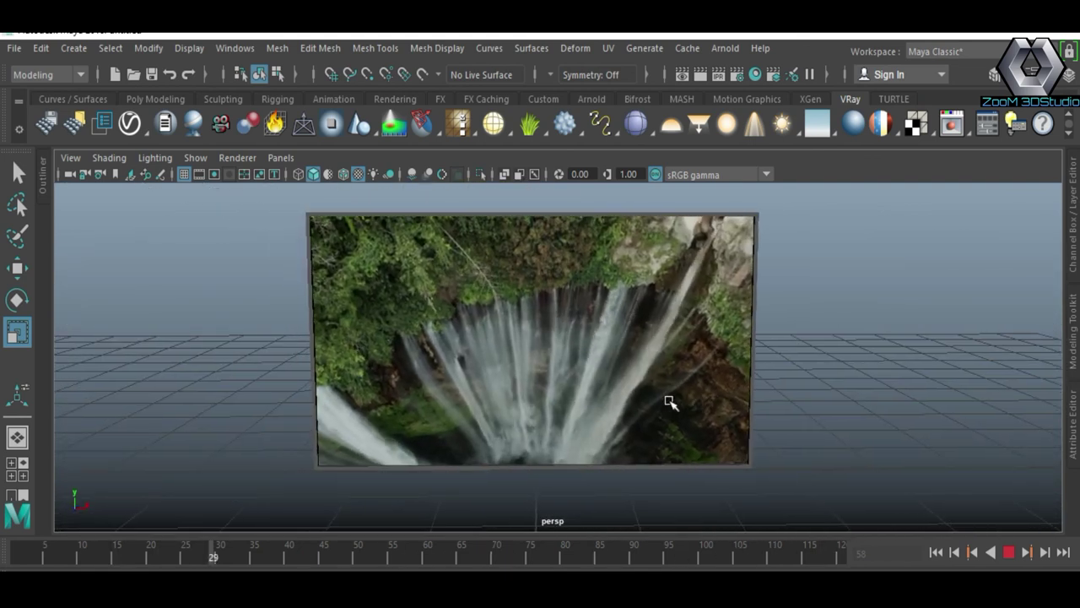
right_click_drag(613, 384, 644, 410, "alt")
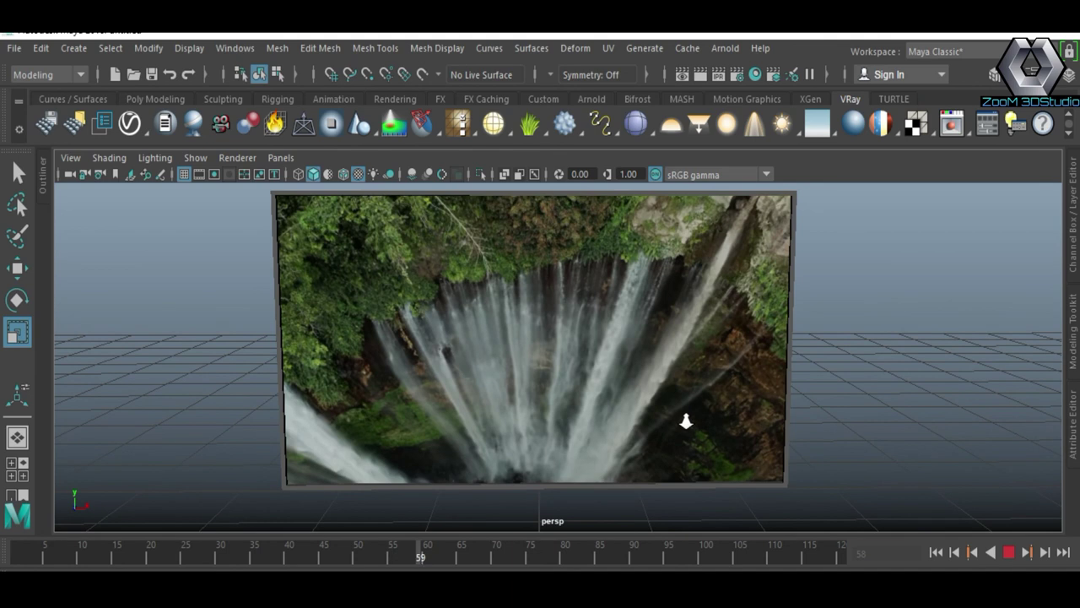
mouse_move(678, 420)
left_mouse_down("alt")
mouse_move(650, 419)
mouse_move(670, 416)
left_mouse_up("alt")
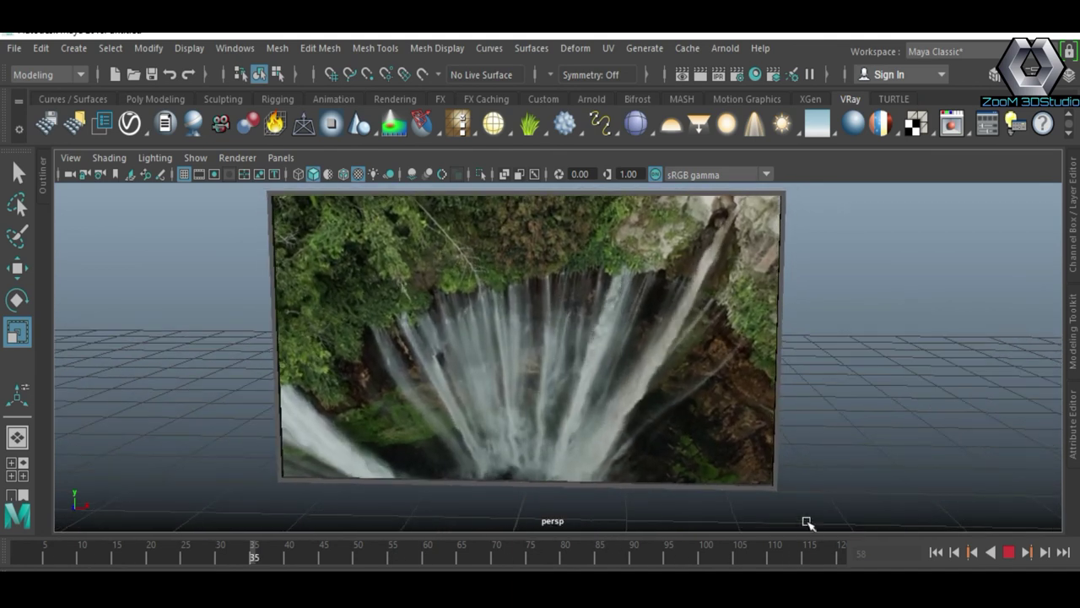